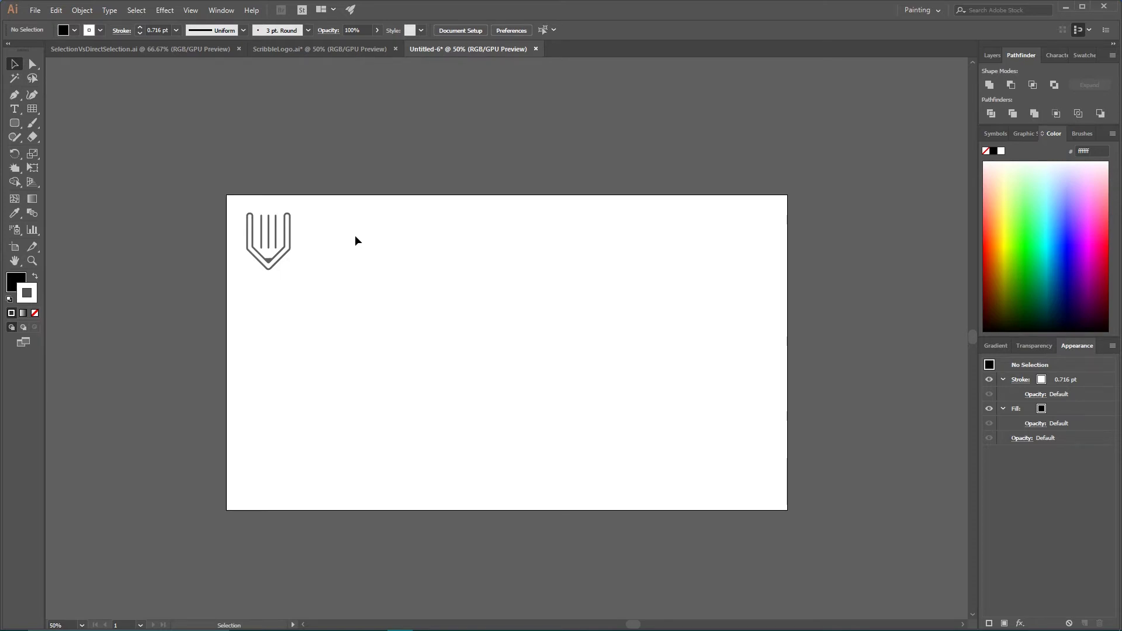
- Draw a black 290 × 650 px rounded rectangle for the bottle body
{"action": "left_click", "coordinate": [15, 124]}
{"action": "left_click_drag", "start_coordinate": [16, 126], "coordinate": [72, 139]}
{"action": "left_click", "coordinate": [490, 321]}
{"action": "left_click_drag", "start_coordinate": [428, 158], "coordinate": [484, 277]}
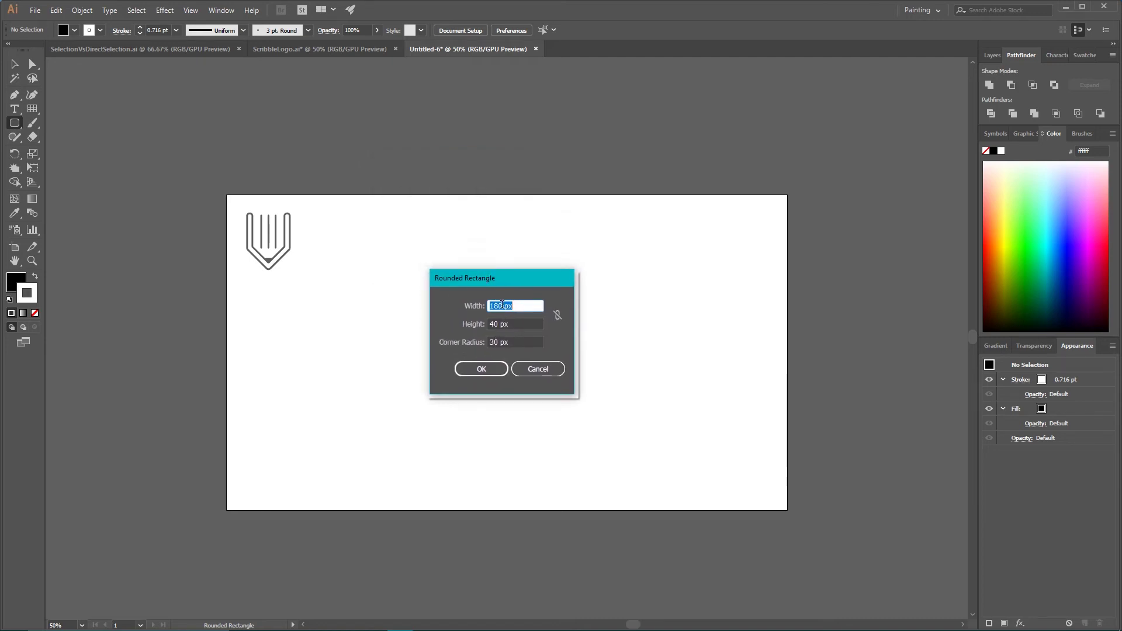
{"action": "double_click", "coordinate": [497, 325]}
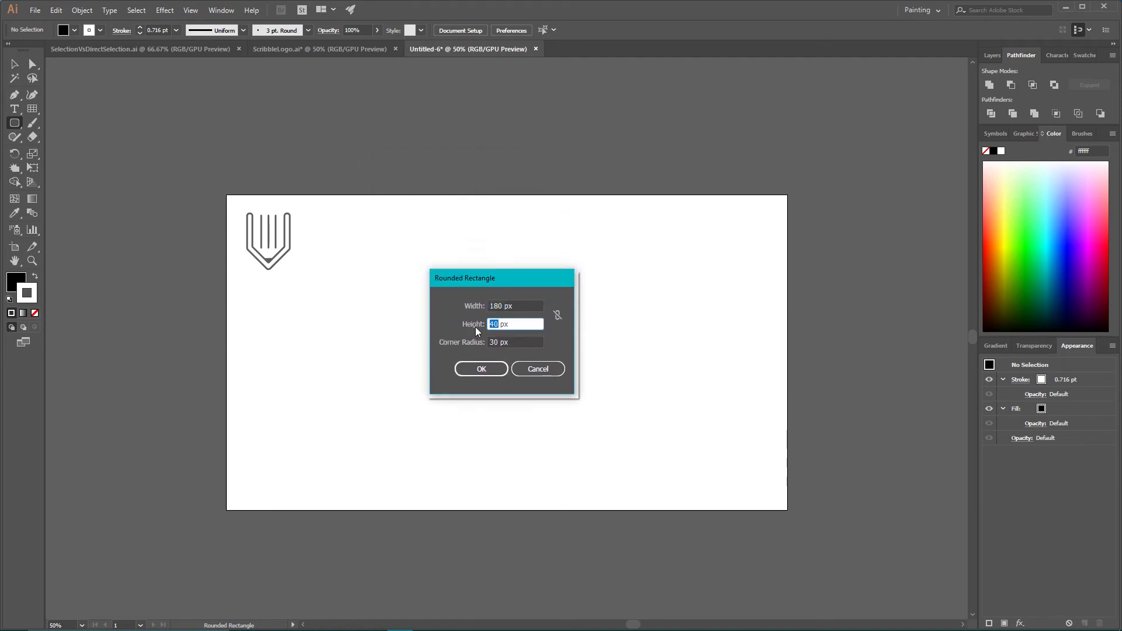
{"action": "key", "text": "BackSpace"}
{"action": "type", "text": "65"}
{"action": "double_click", "coordinate": [501, 306]}
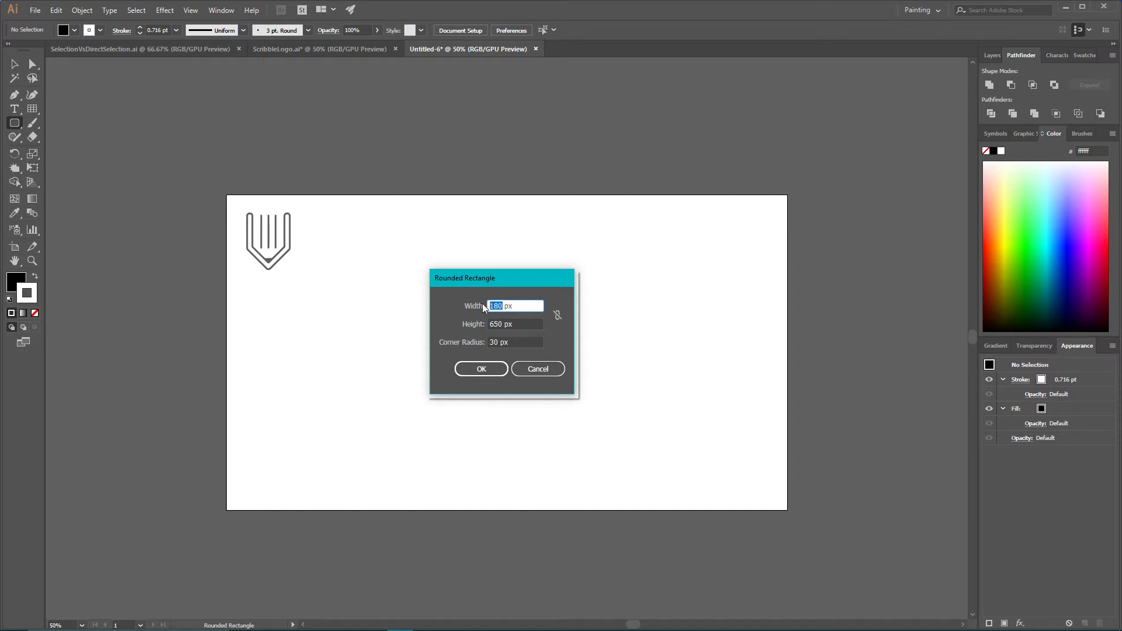
{"action": "key", "text": "BackSpace"}
{"action": "type", "text": "29"}
{"action": "key", "text": "Return"}
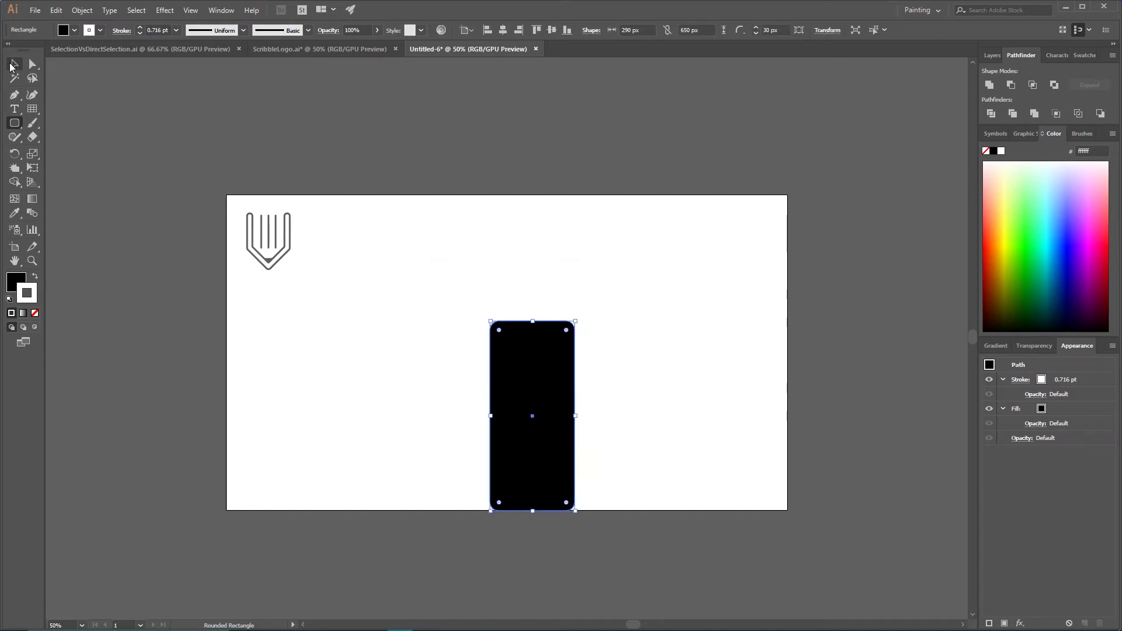
- Move the body onto the artboard and centre it horizontally relative to the artboard
{"action": "left_click", "coordinate": [13, 65]}
{"action": "left_click_drag", "start_coordinate": [538, 380], "coordinate": [512, 351]}
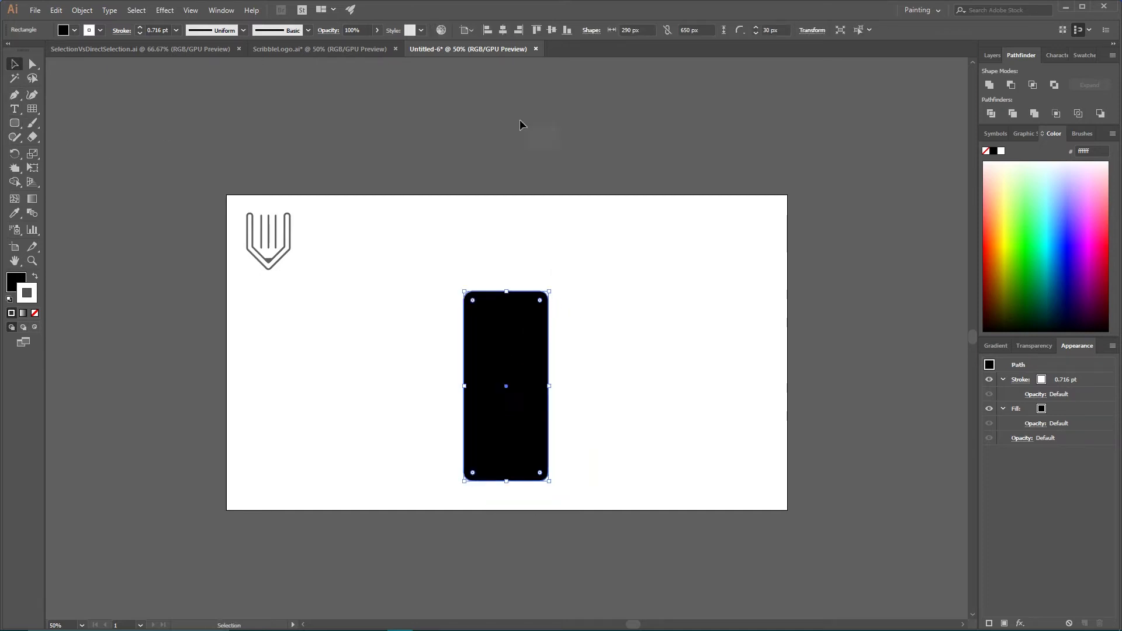
{"action": "left_click", "coordinate": [506, 33]}
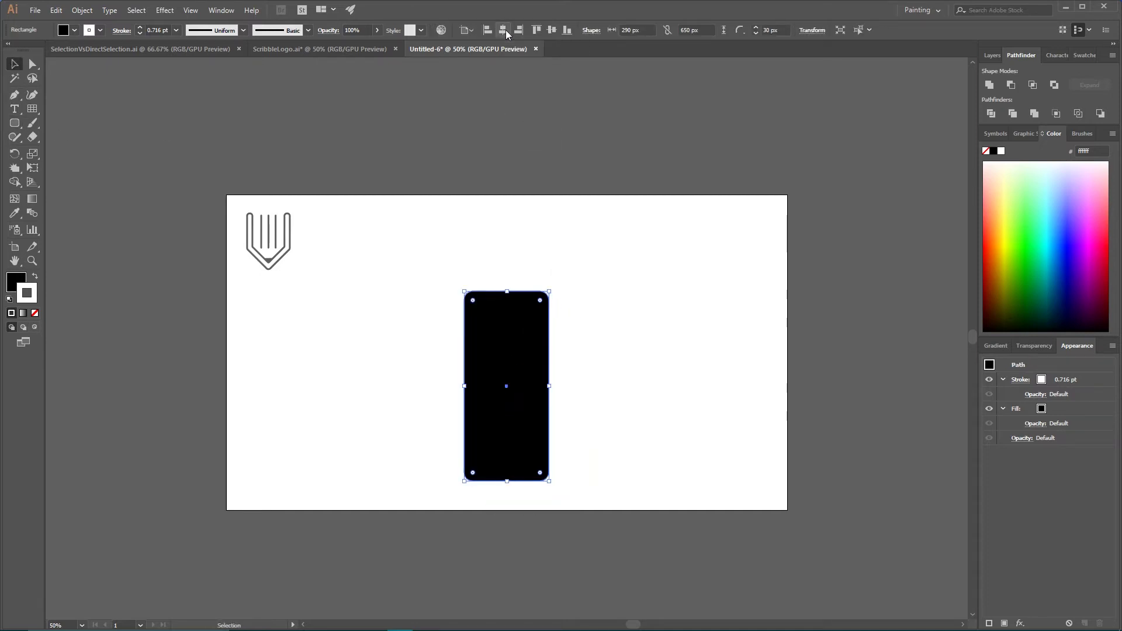
{"action": "left_click", "coordinate": [467, 30]}
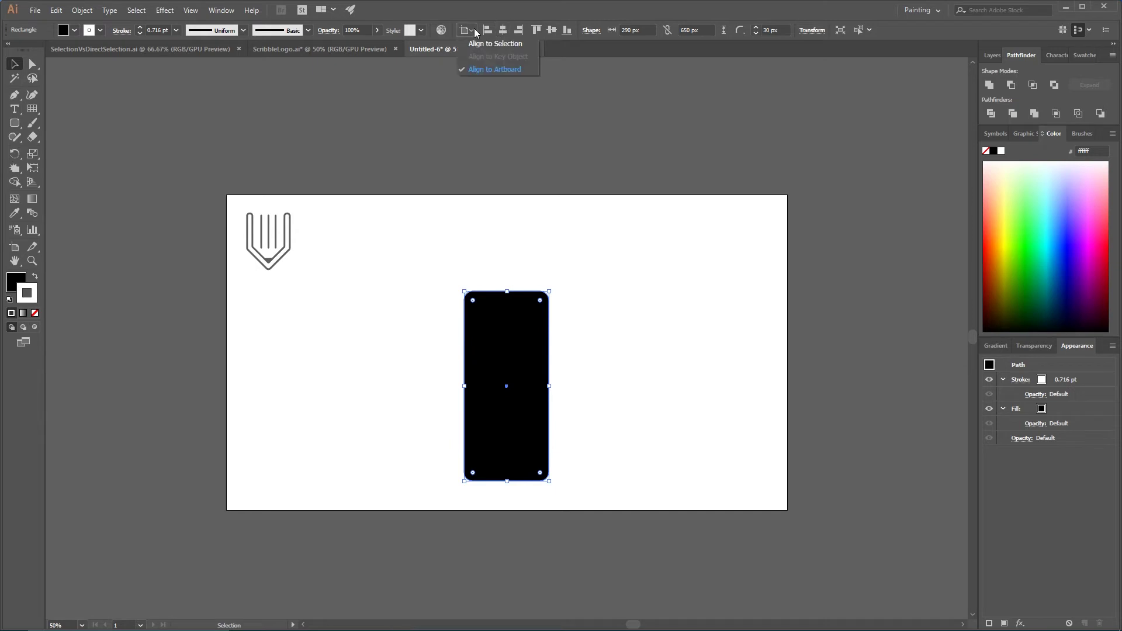
{"action": "left_click", "coordinate": [479, 70]}
{"action": "left_click", "coordinate": [16, 124]}
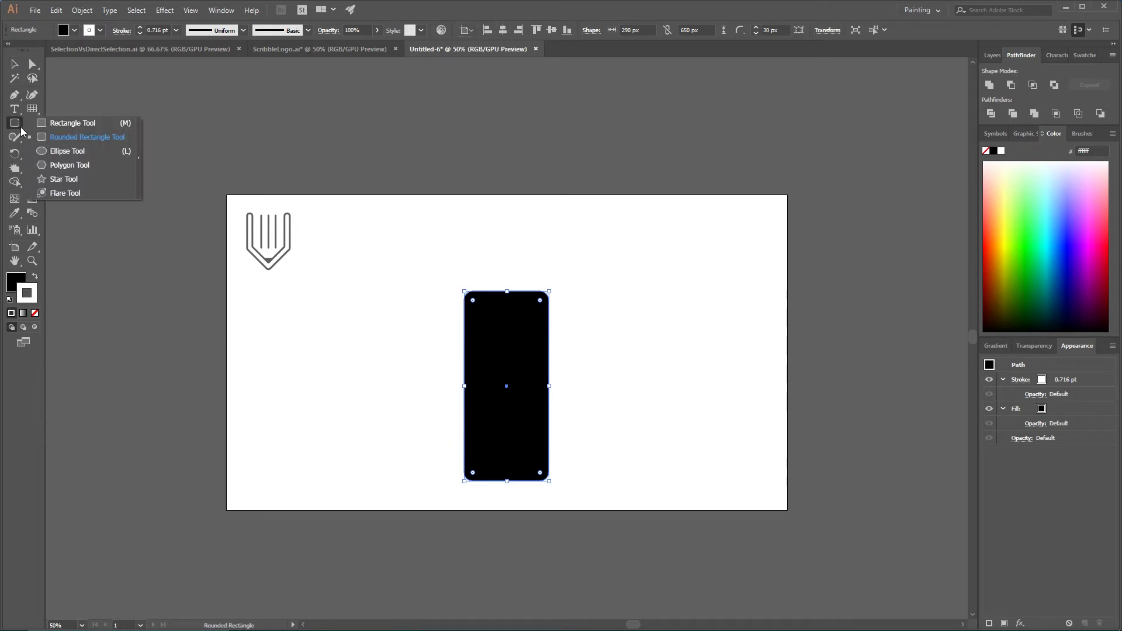
{"action": "left_click", "coordinate": [68, 125]}
- Create a 100 × 350 px rectangle for the bottle neck
{"action": "left_click", "coordinate": [500, 241]}
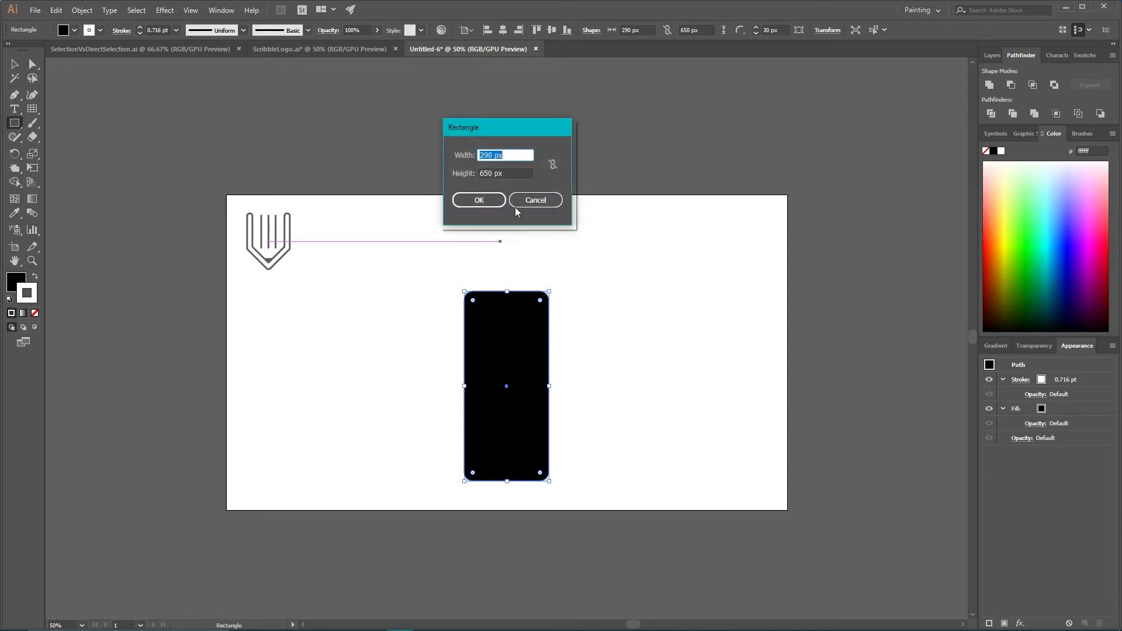
{"action": "left_click_drag", "start_coordinate": [495, 123], "coordinate": [552, 275]}
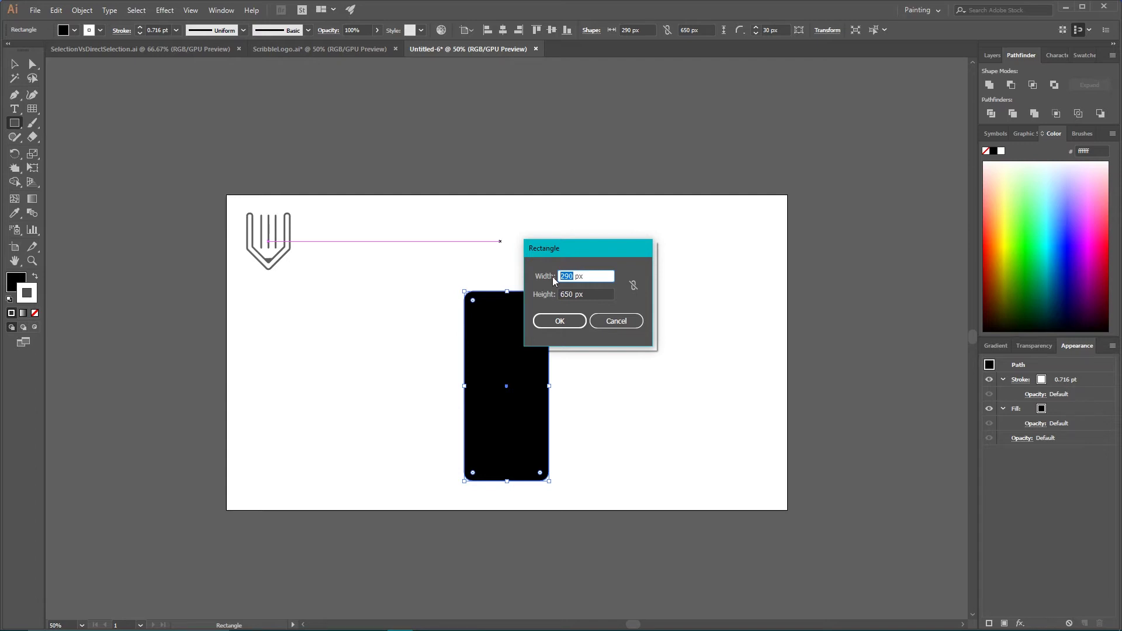
{"action": "key", "text": "BackSpace"}
{"action": "type", "text": "100"}
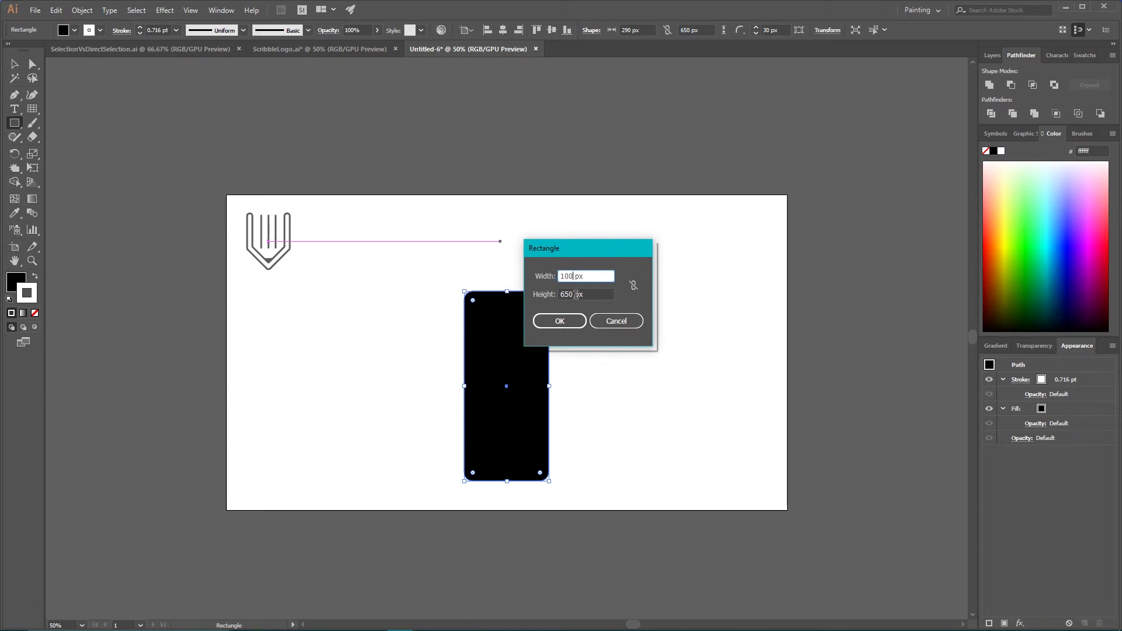
{"action": "left_click_drag", "start_coordinate": [575, 294], "coordinate": [534, 301]}
{"action": "key", "text": "BackSpace"}
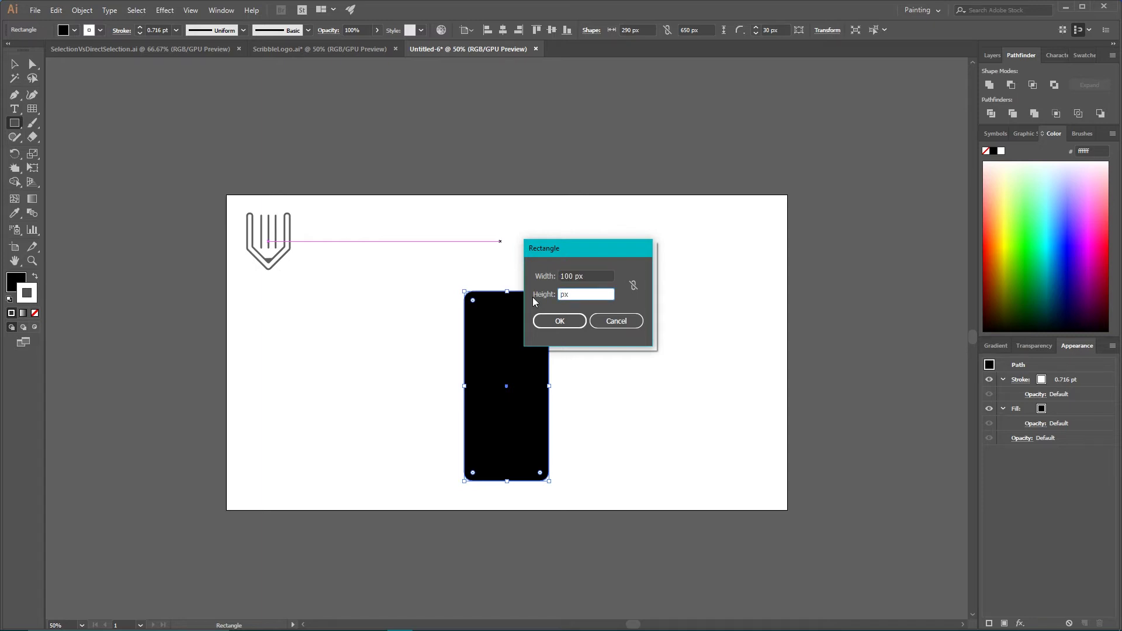
{"action": "type", "text": "350"}
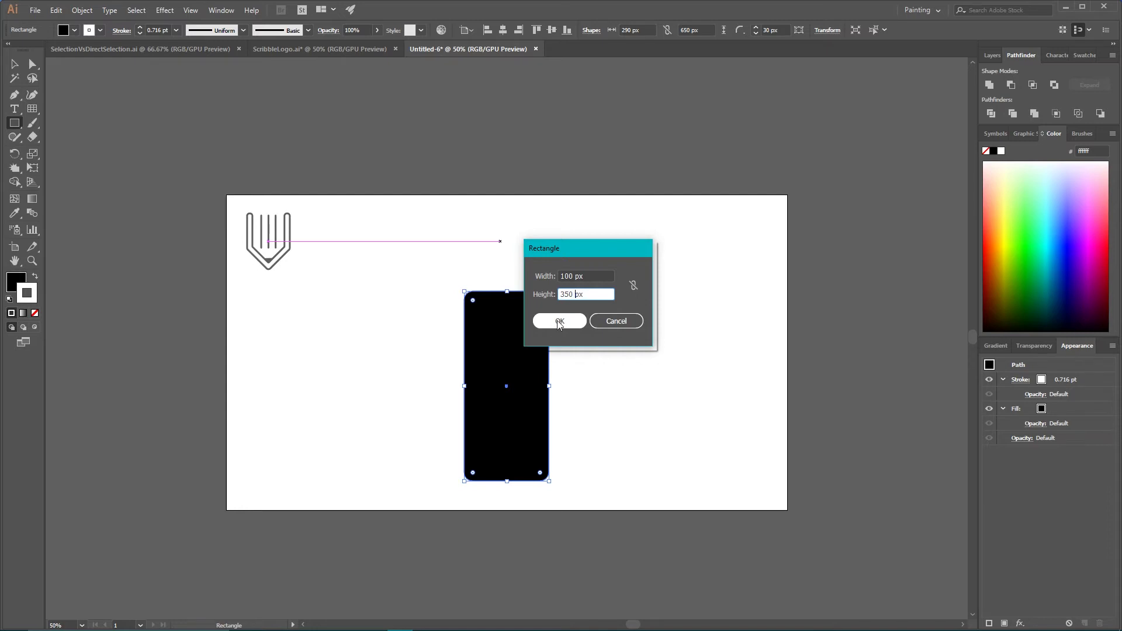
{"action": "left_click", "coordinate": [558, 322]}
- Centre the neck horizontally on the body and raise it above the body's top
{"action": "left_click", "coordinate": [15, 63]}
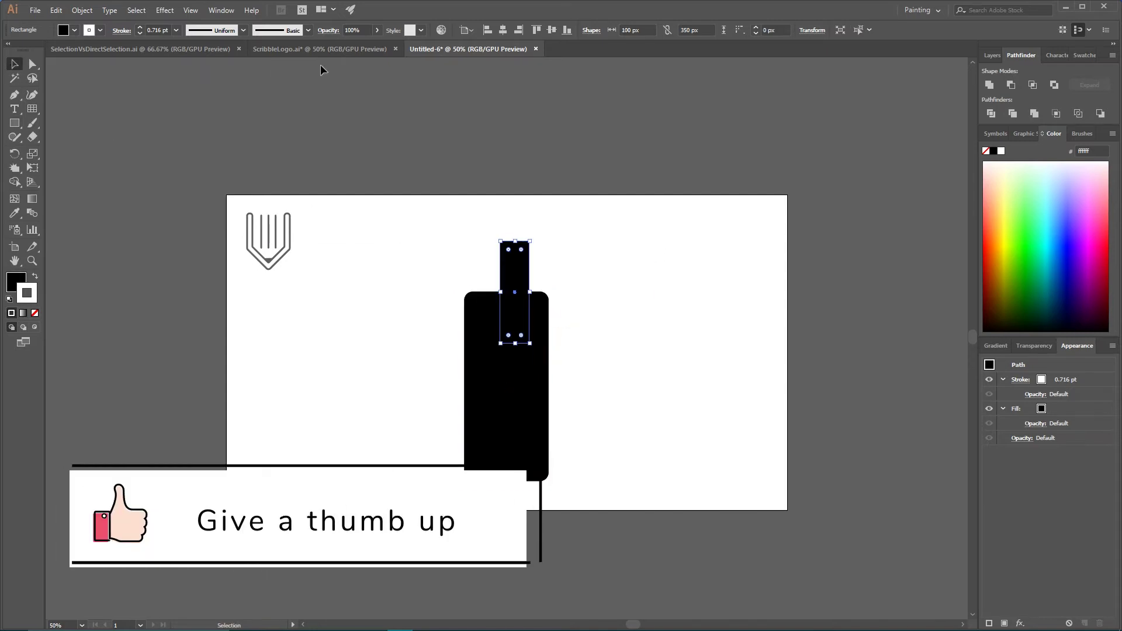
{"action": "left_click", "coordinate": [504, 31]}
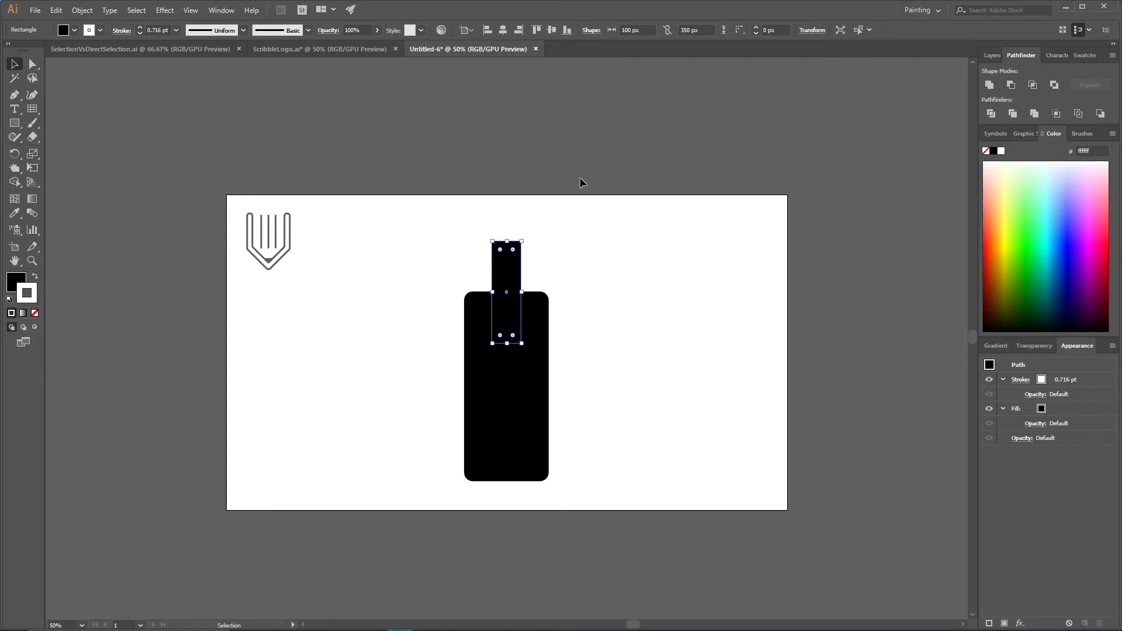
{"action": "left_click_drag", "start_coordinate": [509, 280], "coordinate": [510, 257]}
{"action": "left_click_drag", "start_coordinate": [504, 314], "coordinate": [504, 308]}
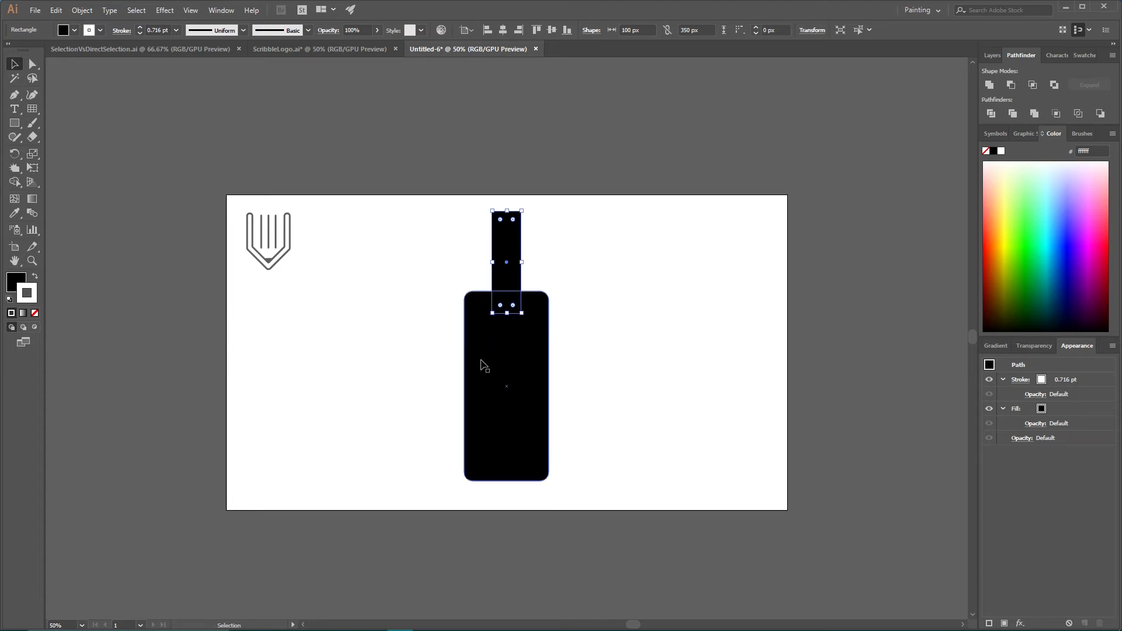
- Set the stroke of both the body and neck to None
{"action": "left_click", "coordinate": [508, 368]}
{"action": "left_click_drag", "start_coordinate": [420, 229], "coordinate": [591, 416]}
{"action": "left_click", "coordinate": [35, 313]}
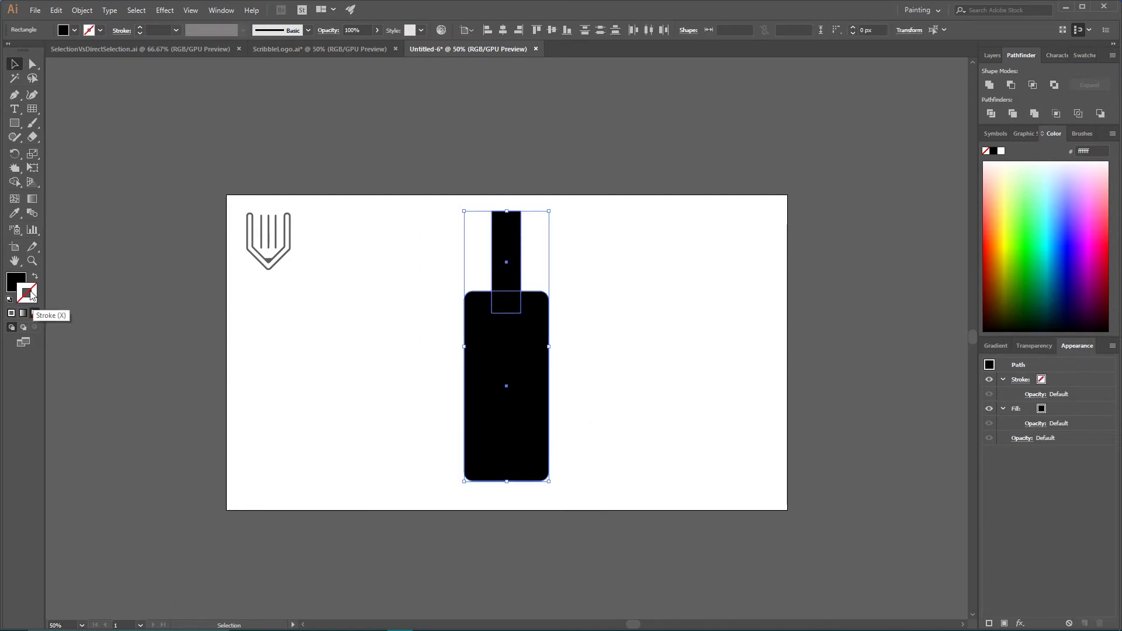
{"action": "left_click", "coordinate": [372, 292]}
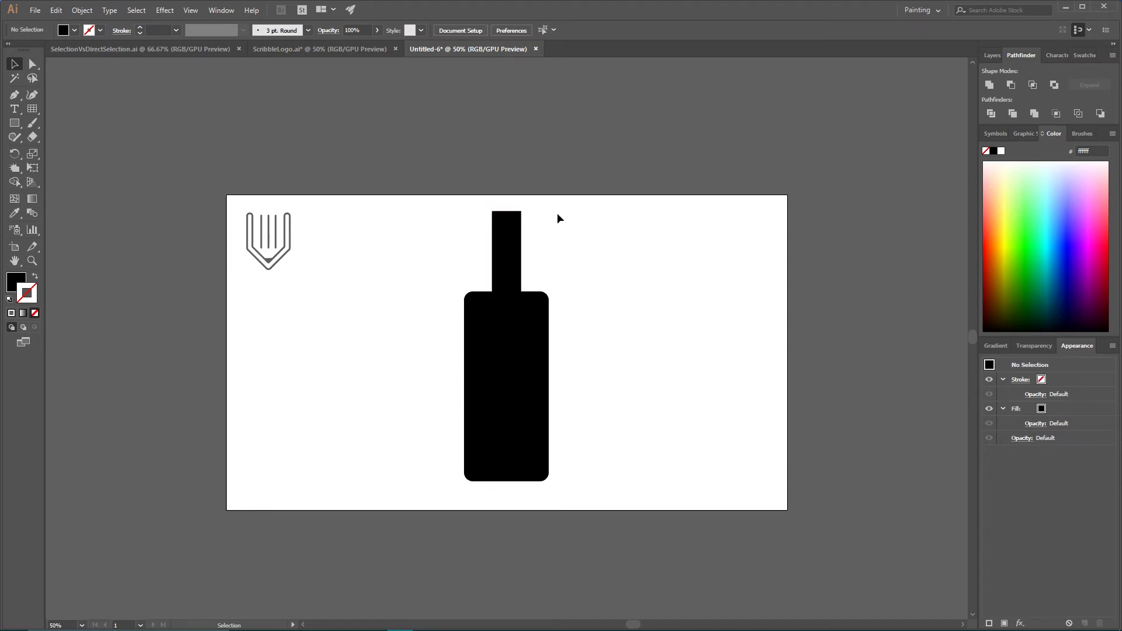
{"action": "left_click", "coordinate": [14, 124]}
- Create a 180 × 40 px rounded rectangle for the bottle cap
{"action": "left_click", "coordinate": [59, 138]}
{"action": "left_click", "coordinate": [429, 233]}
{"action": "left_click_drag", "start_coordinate": [421, 193], "coordinate": [400, 193]}
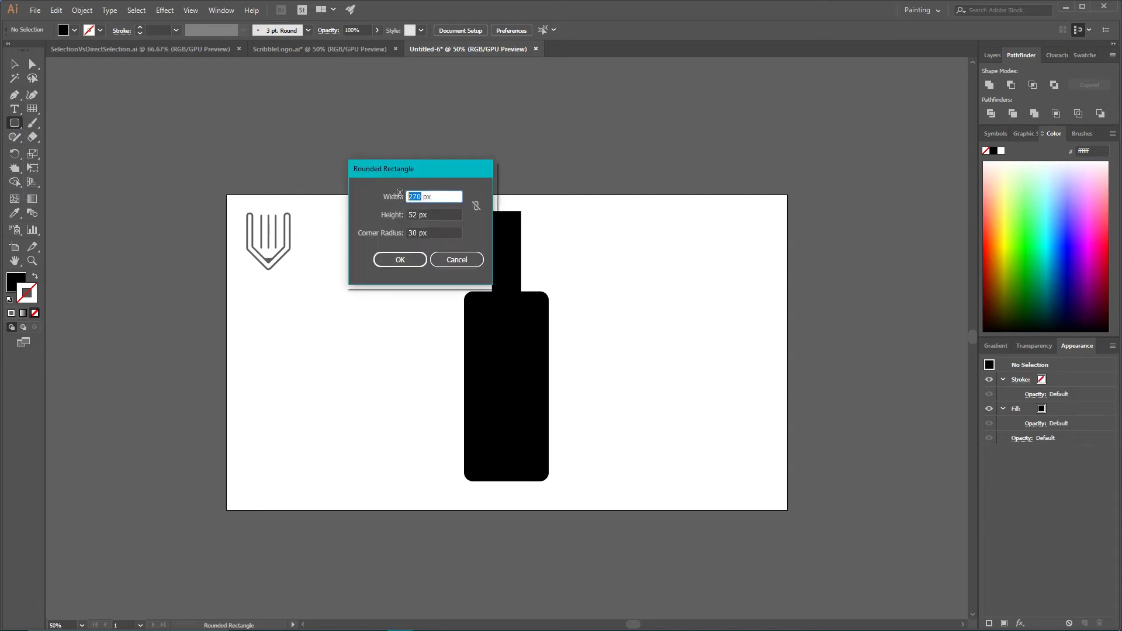
{"action": "key", "text": "BackSpace"}
{"action": "type", "text": "180"}
{"action": "key", "text": "Tab"}
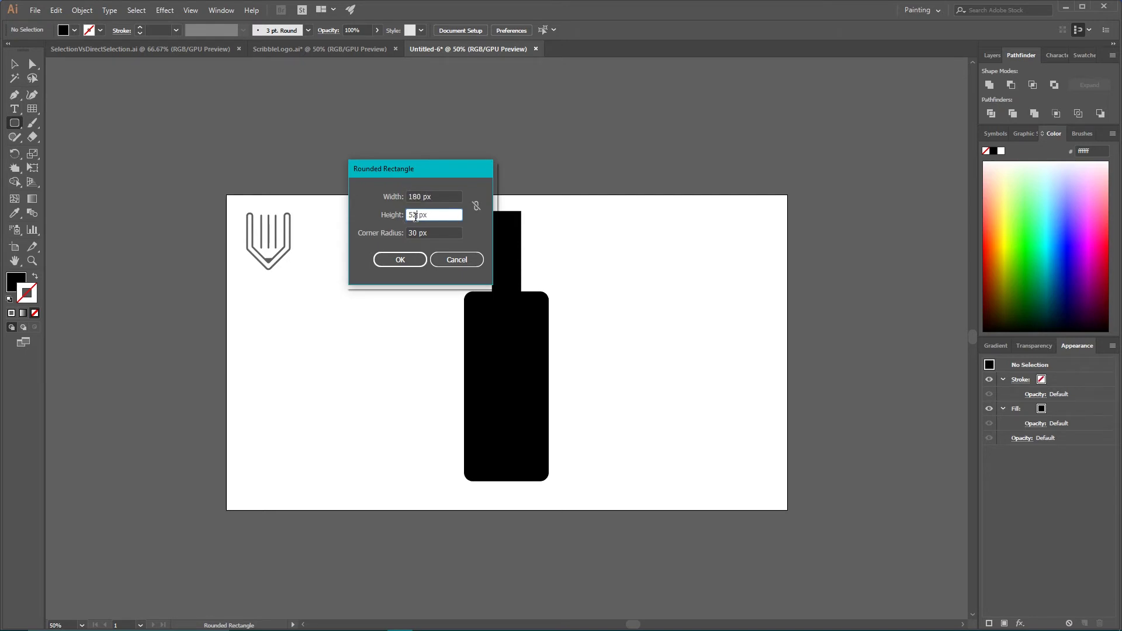
{"action": "type", "text": "40"}
{"action": "left_click", "coordinate": [398, 259]}
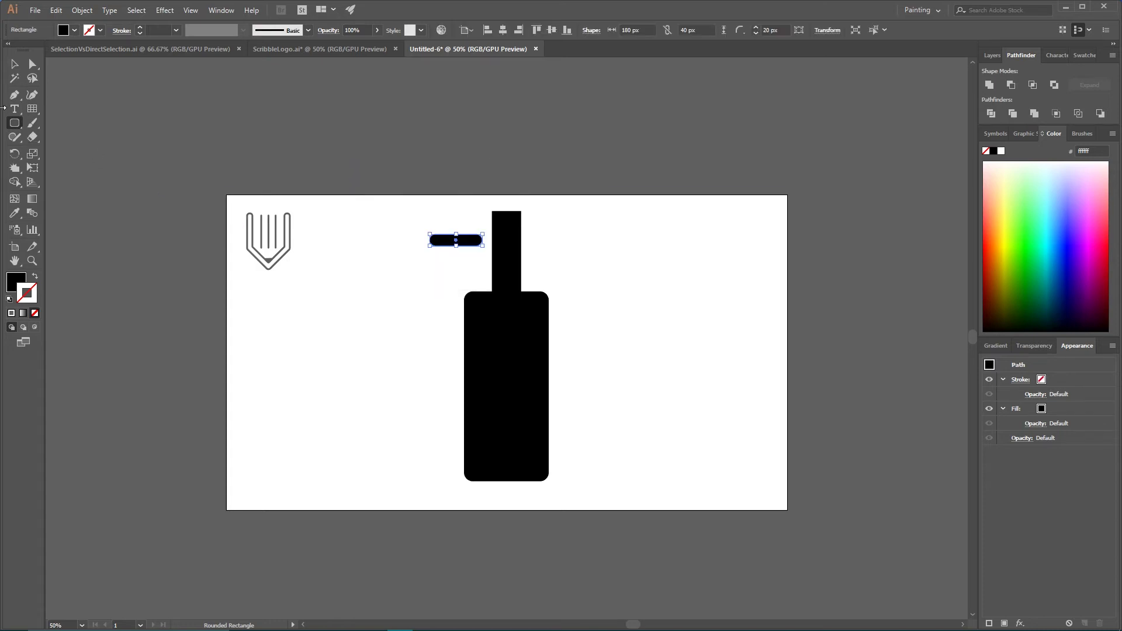
- Position the rounded cap on top of the bottle neck
{"action": "left_click", "coordinate": [24, 65]}
{"action": "left_click", "coordinate": [402, 218]}
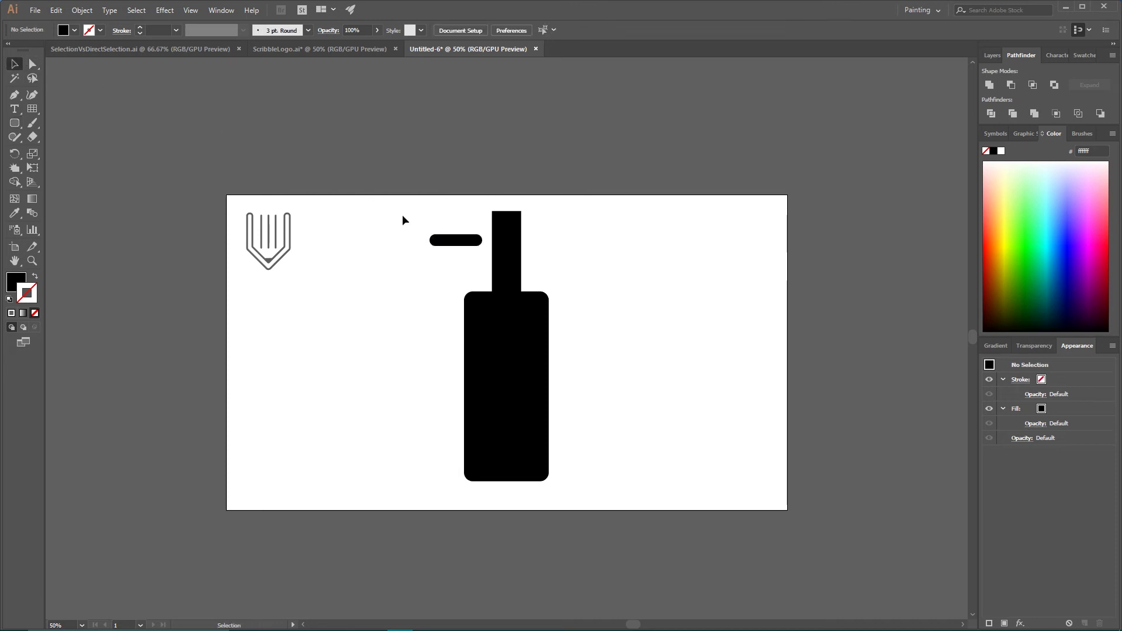
{"action": "left_click_drag", "start_coordinate": [456, 244], "coordinate": [507, 213]}
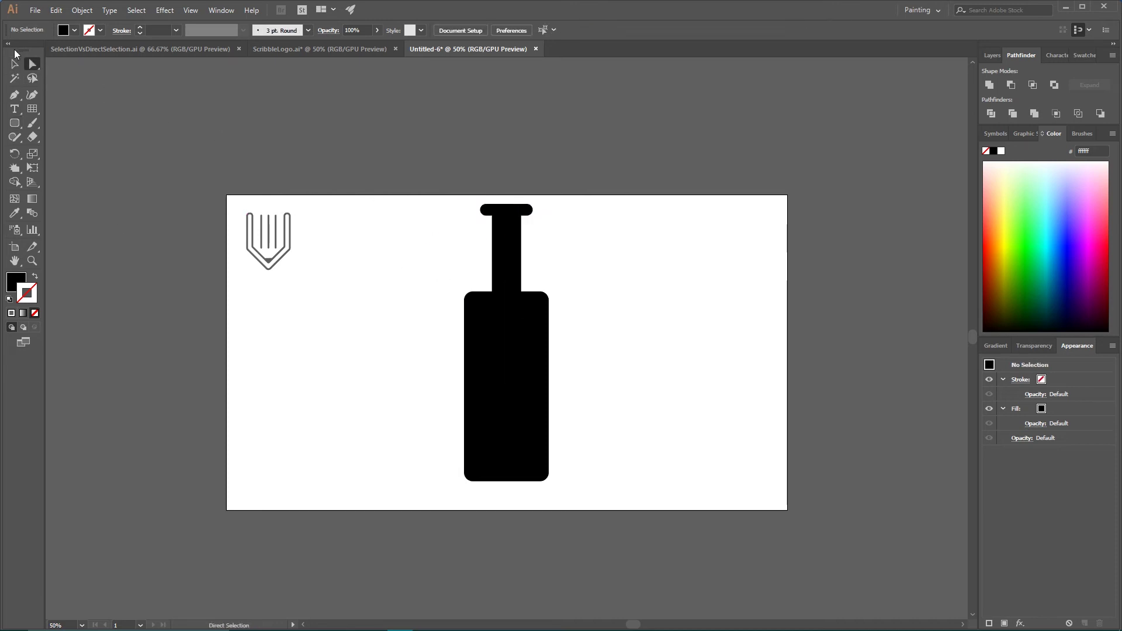
{"action": "left_click_drag", "start_coordinate": [415, 156], "coordinate": [608, 448]}
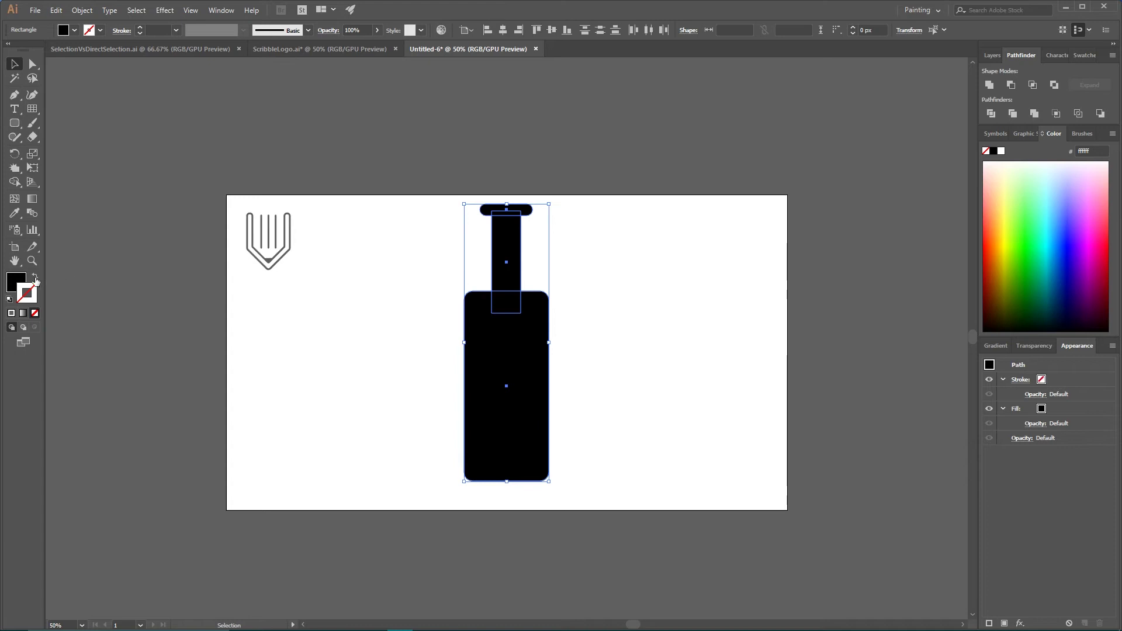
- Swap the shapes to black outlines and nudge the cap down onto the neck
{"action": "left_click", "coordinate": [35, 276]}
{"action": "left_click", "coordinate": [337, 250]}
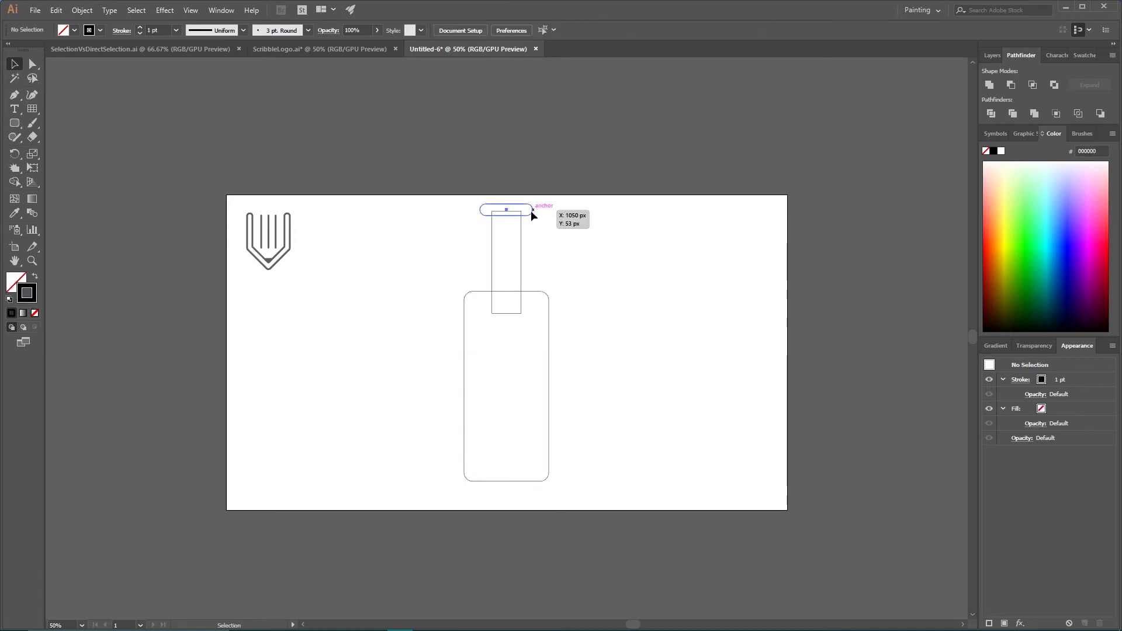
{"action": "left_click", "coordinate": [532, 211]}
{"action": "key", "text": "Down"}
{"action": "key", "text": "Down"}
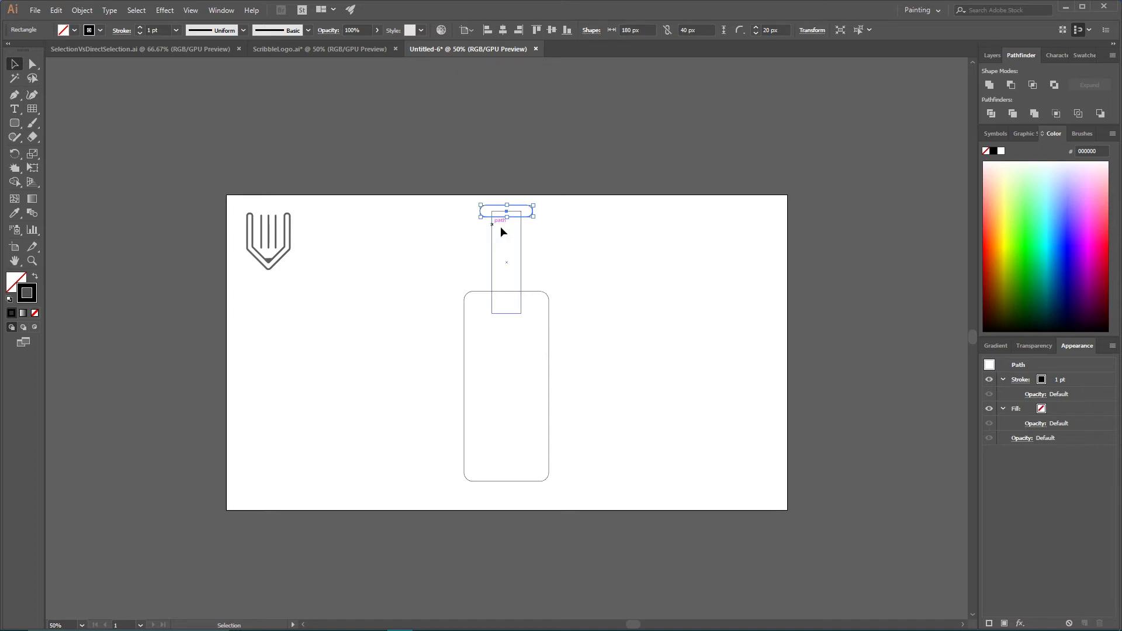
{"action": "left_click", "coordinate": [521, 245]}
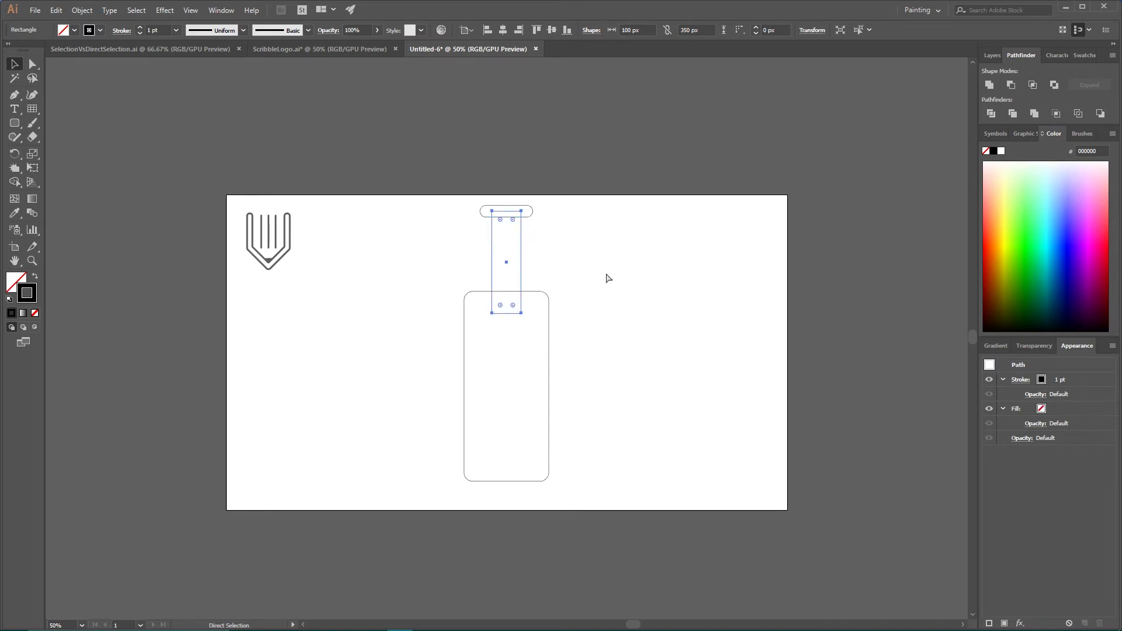
{"action": "key", "text": "ctrl+1"}
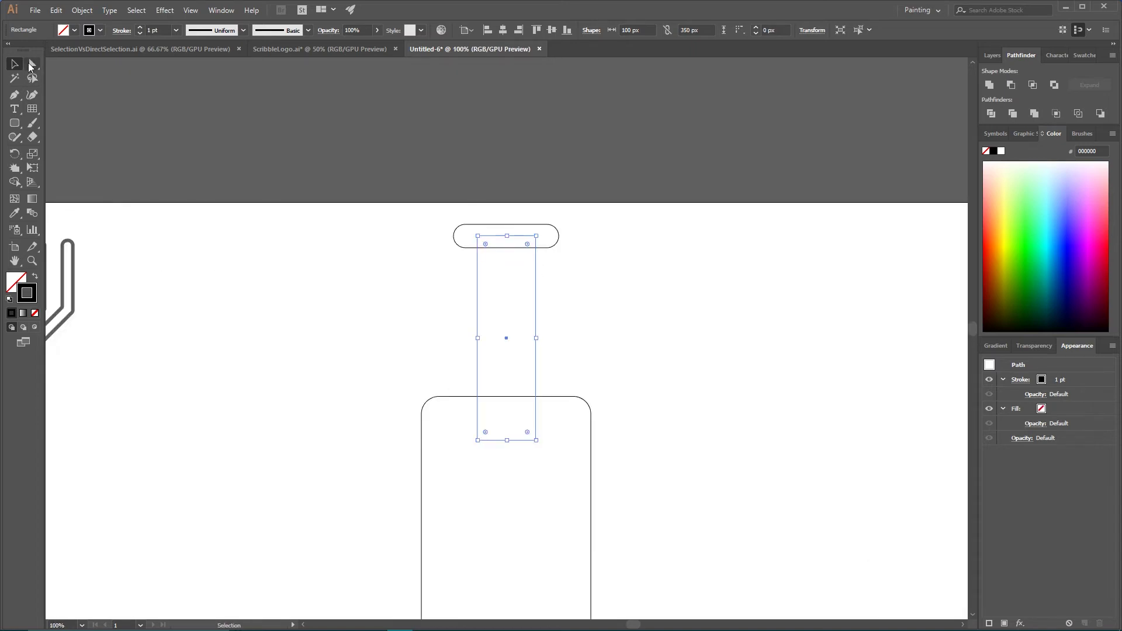
- Round the body's top corners to about a 100 px radius to form shoulders
{"action": "left_click_drag", "start_coordinate": [29, 62], "coordinate": [65, 64]}
{"action": "left_click_drag", "start_coordinate": [387, 339], "coordinate": [465, 483]}
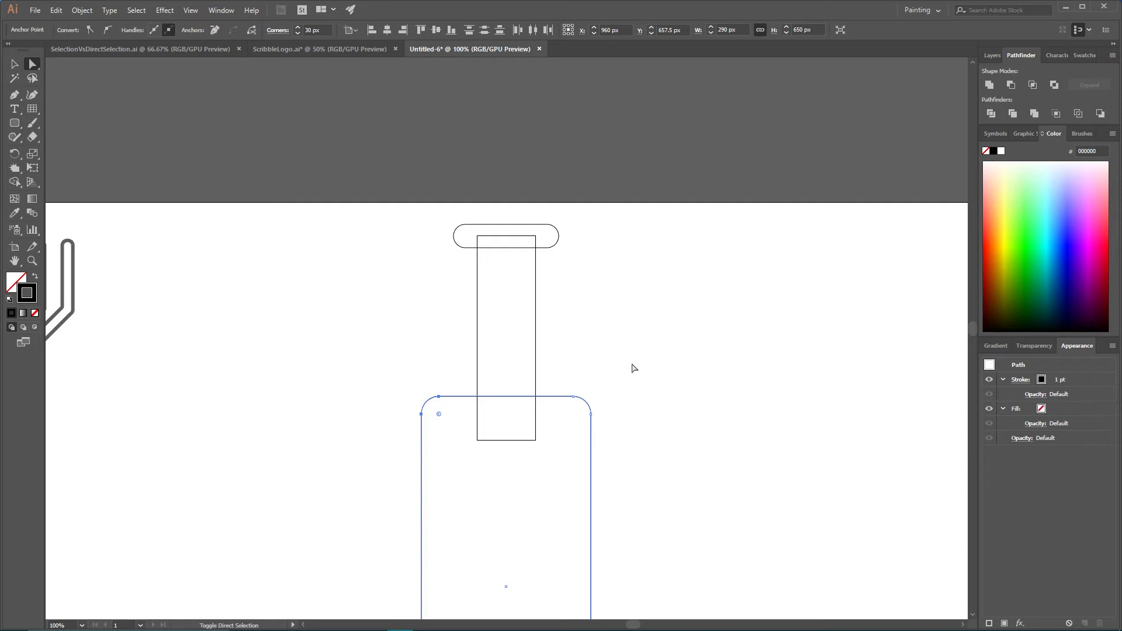
{"action": "left_click_drag", "start_coordinate": [632, 363], "coordinate": [561, 459]}
{"action": "left_click_drag", "start_coordinate": [573, 416], "coordinate": [540, 467]}
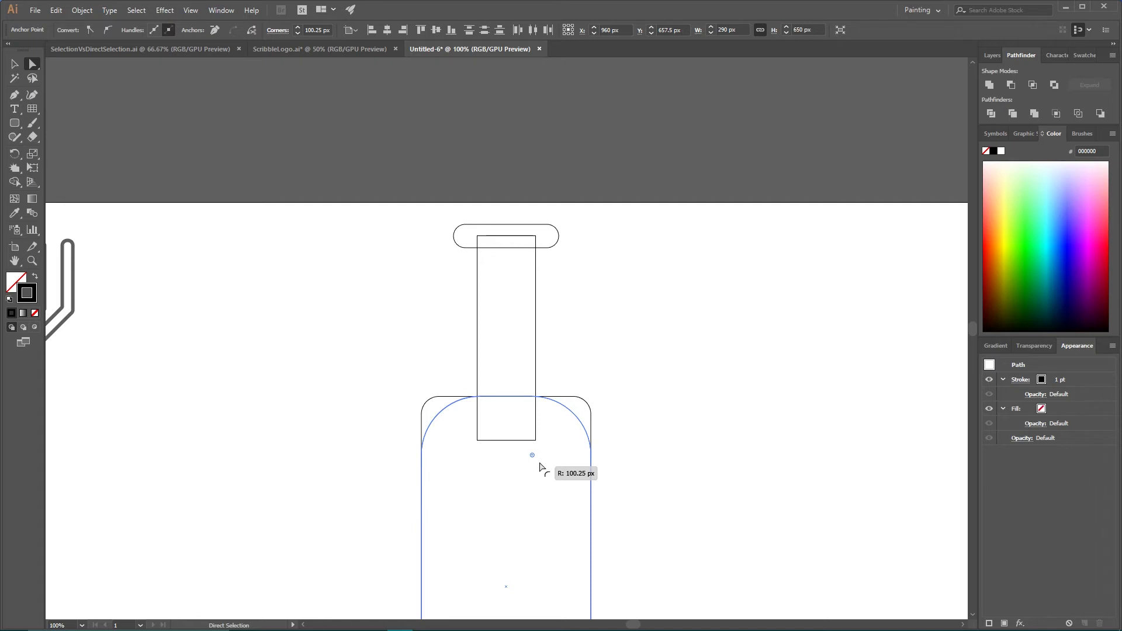
{"action": "left_click_drag", "start_coordinate": [540, 467], "coordinate": [541, 468]}
{"action": "left_click_drag", "start_coordinate": [541, 468], "coordinate": [541, 468]}
- Align the cap, neck and body to a common horizontal centre
{"action": "key", "text": "v"}
{"action": "left_click_drag", "start_coordinate": [410, 184], "coordinate": [633, 509]}
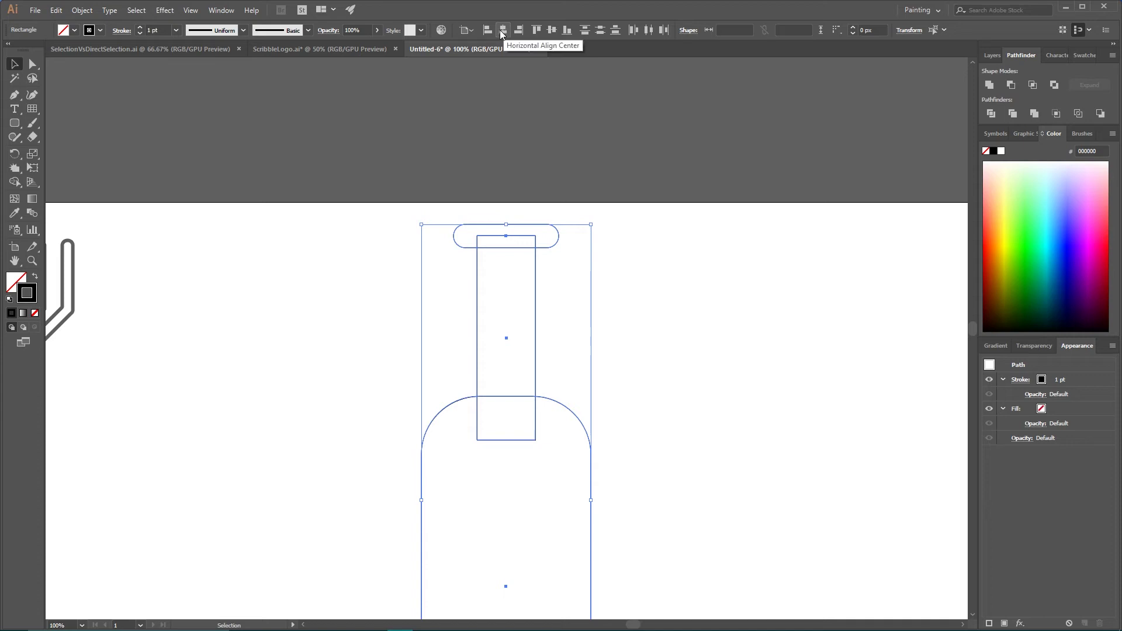
{"action": "left_click", "coordinate": [502, 31]}
- Unite the cap, neck and body with Pathfinder into one bottle path
{"action": "left_click_drag", "start_coordinate": [319, 205], "coordinate": [686, 536]}
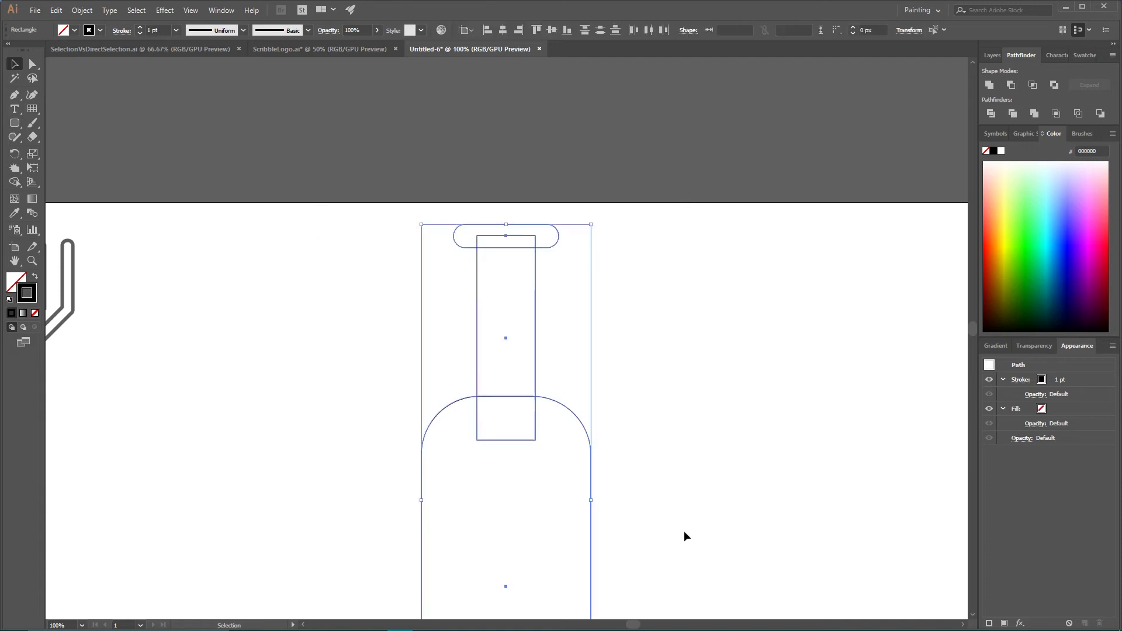
{"action": "left_click", "coordinate": [989, 86]}
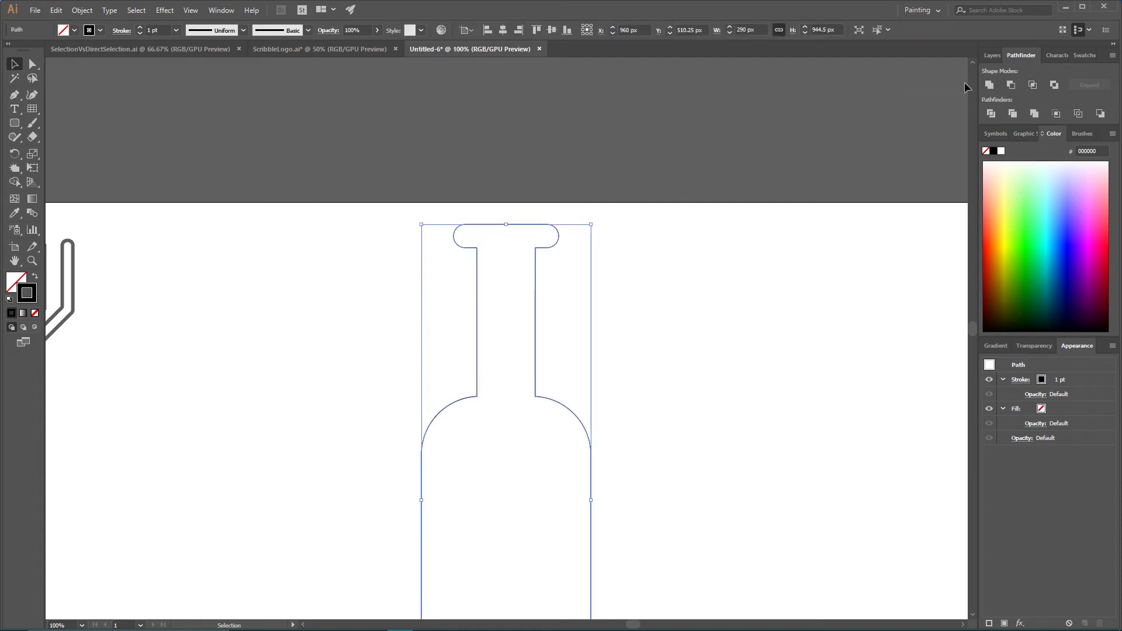
{"action": "left_click", "coordinate": [225, 10]}
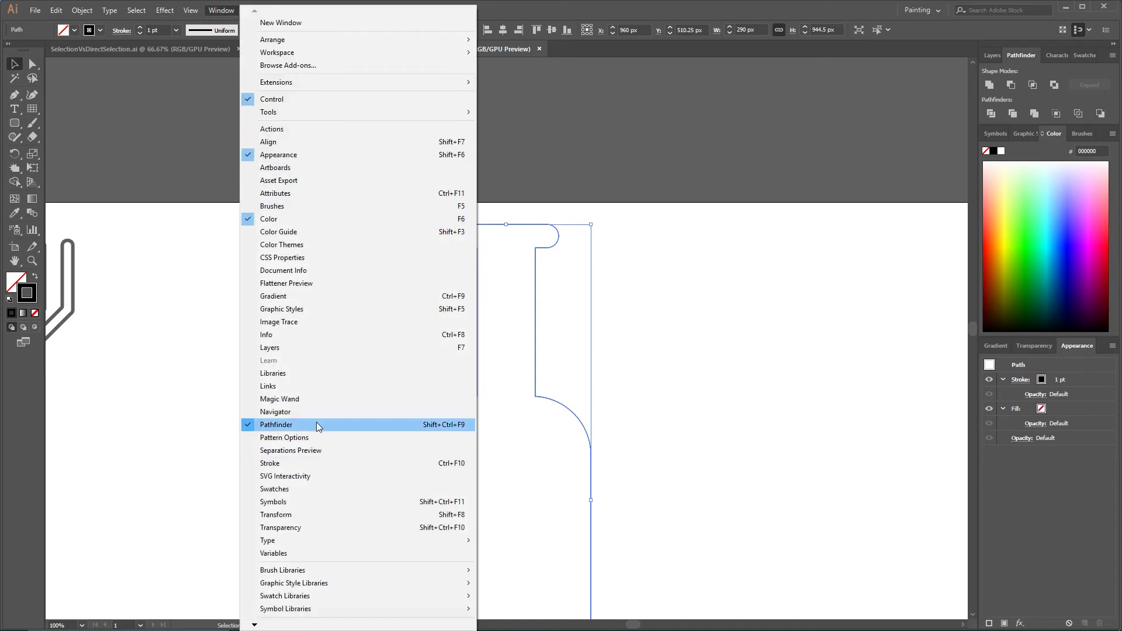
{"action": "left_click", "coordinate": [173, 321]}
- Give the bottle a pink f74179 fill and no stroke
{"action": "key", "text": "ctrl+minus"}
{"action": "key", "text": "ctrl+minus"}
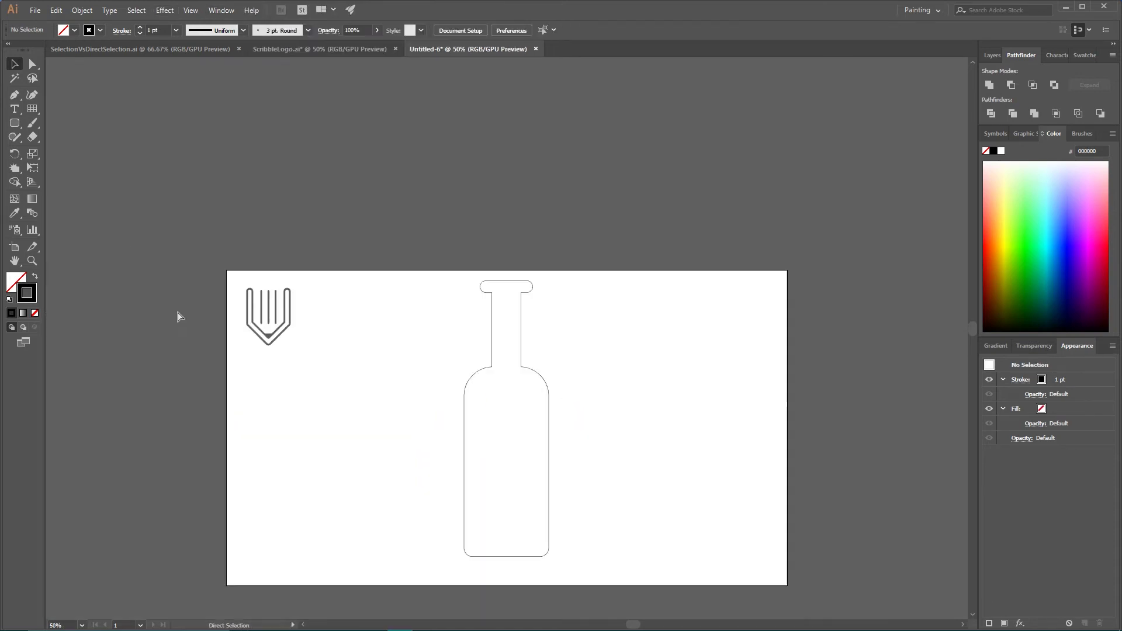
{"action": "left_click", "coordinate": [480, 397]}
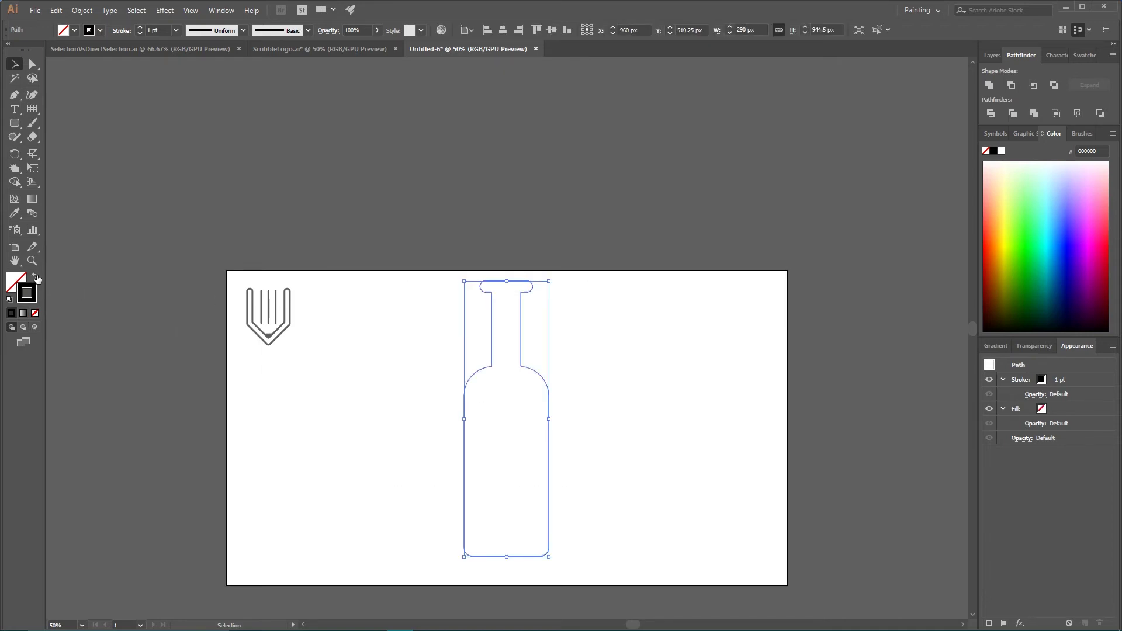
{"action": "left_click", "coordinate": [35, 276]}
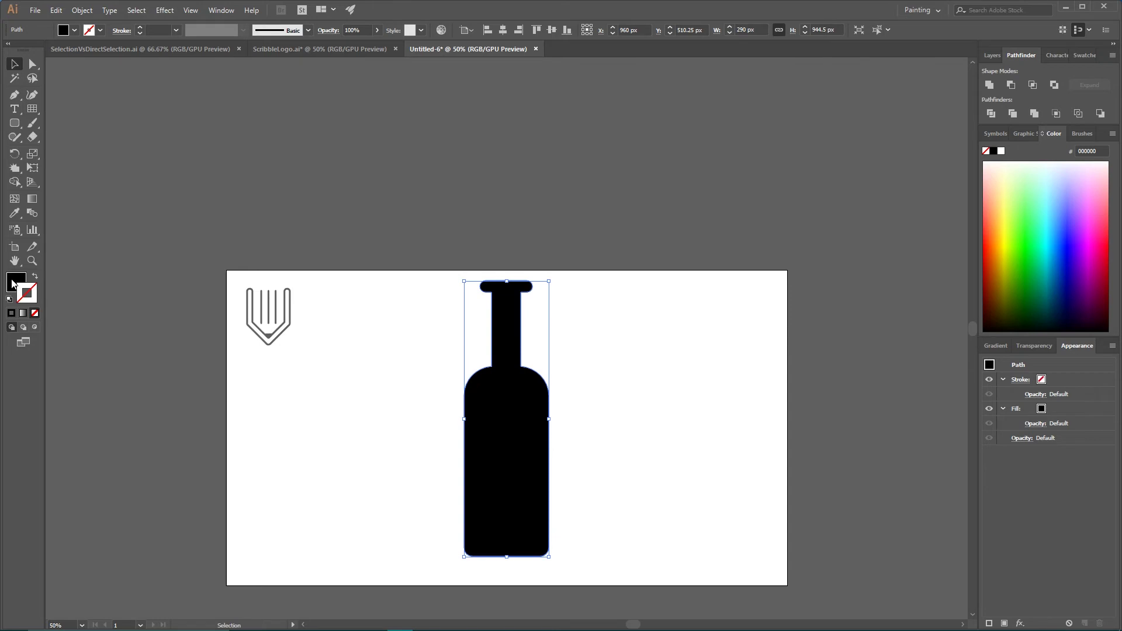
{"action": "double_click", "coordinate": [17, 283]}
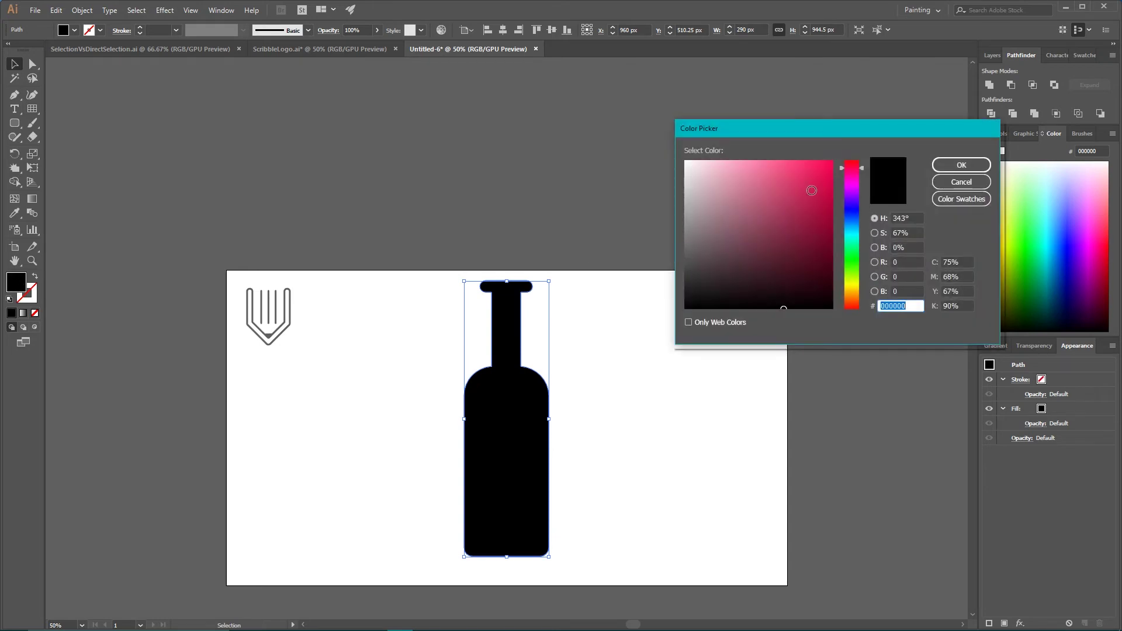
{"action": "mouse_move", "coordinate": [809, 183]}
{"action": "left_mouse_down"}
{"action": "mouse_move", "coordinate": [814, 170]}
{"action": "mouse_move", "coordinate": [794, 165]}
{"action": "left_mouse_up"}
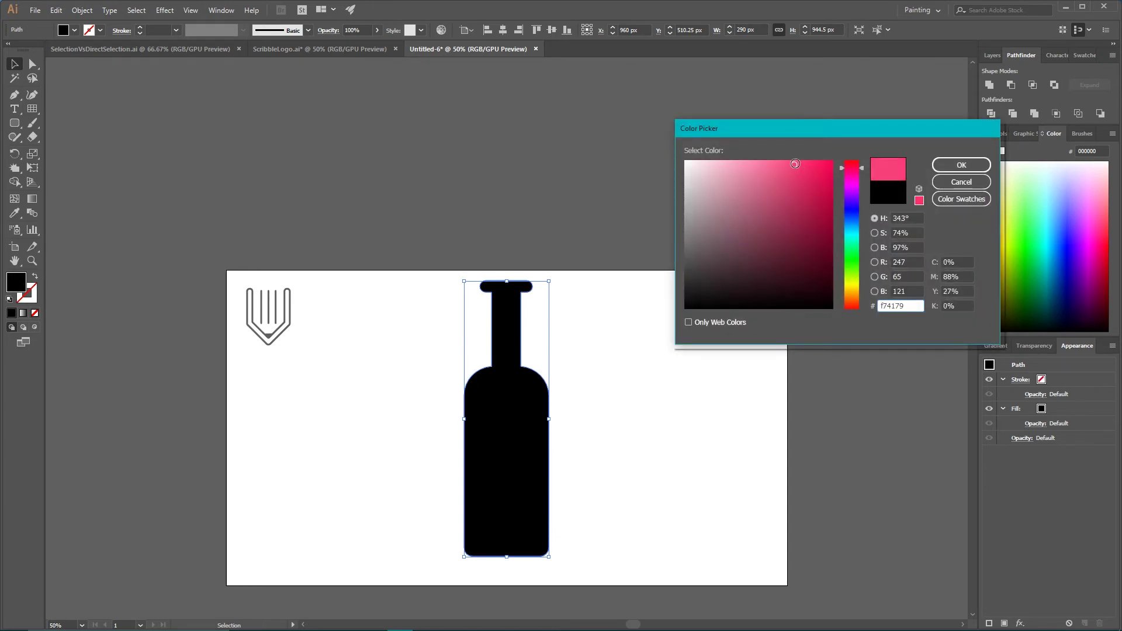
{"action": "left_click", "coordinate": [961, 165]}
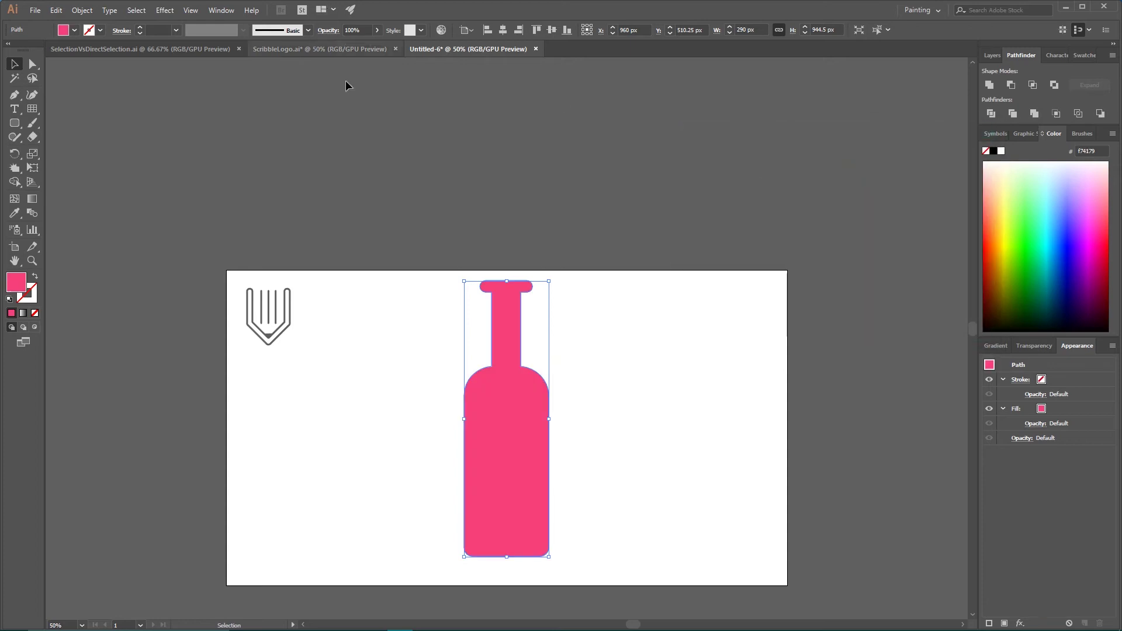
{"action": "left_click", "coordinate": [164, 10]}
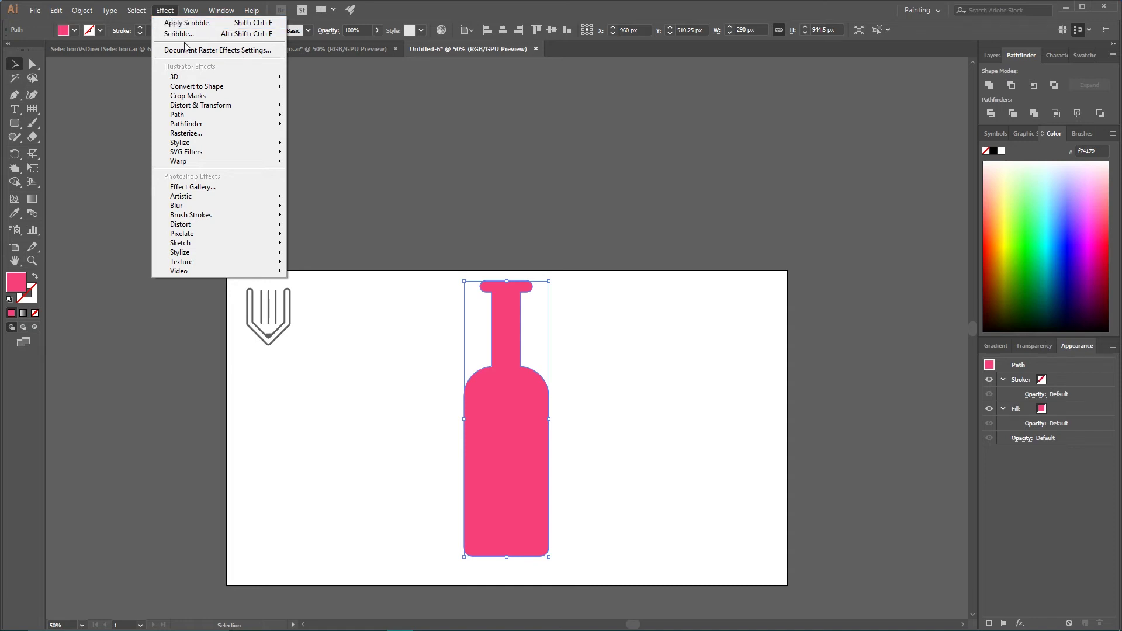
- Apply Effect > Stylize > Scribble to the bottle with the Default preset
{"action": "mouse_move", "coordinate": [212, 144]}
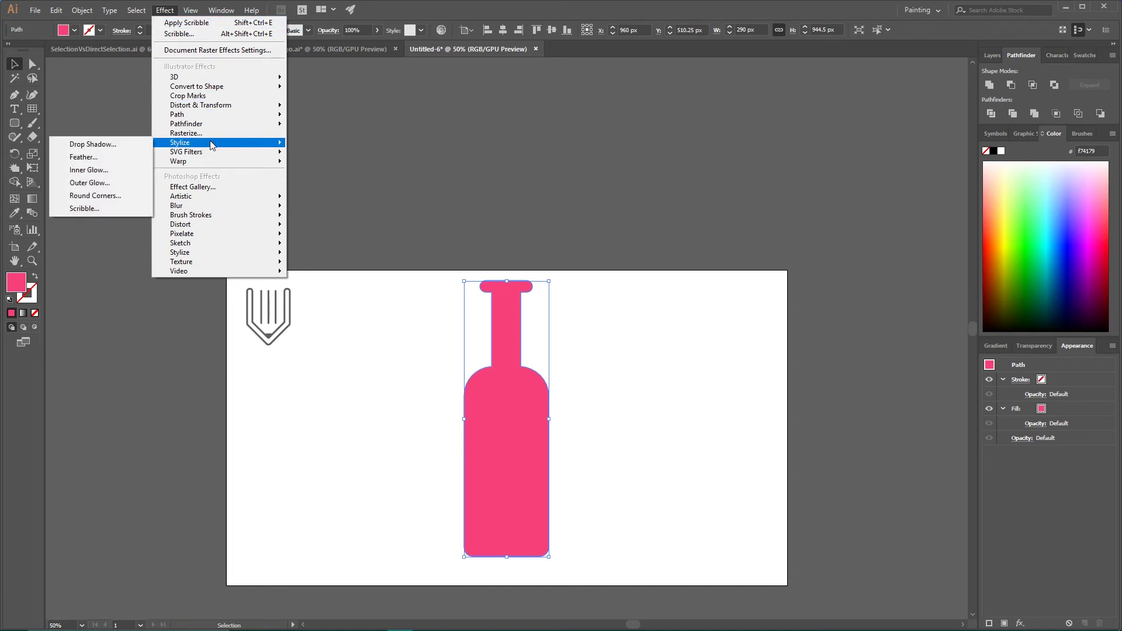
{"action": "left_click", "coordinate": [104, 209]}
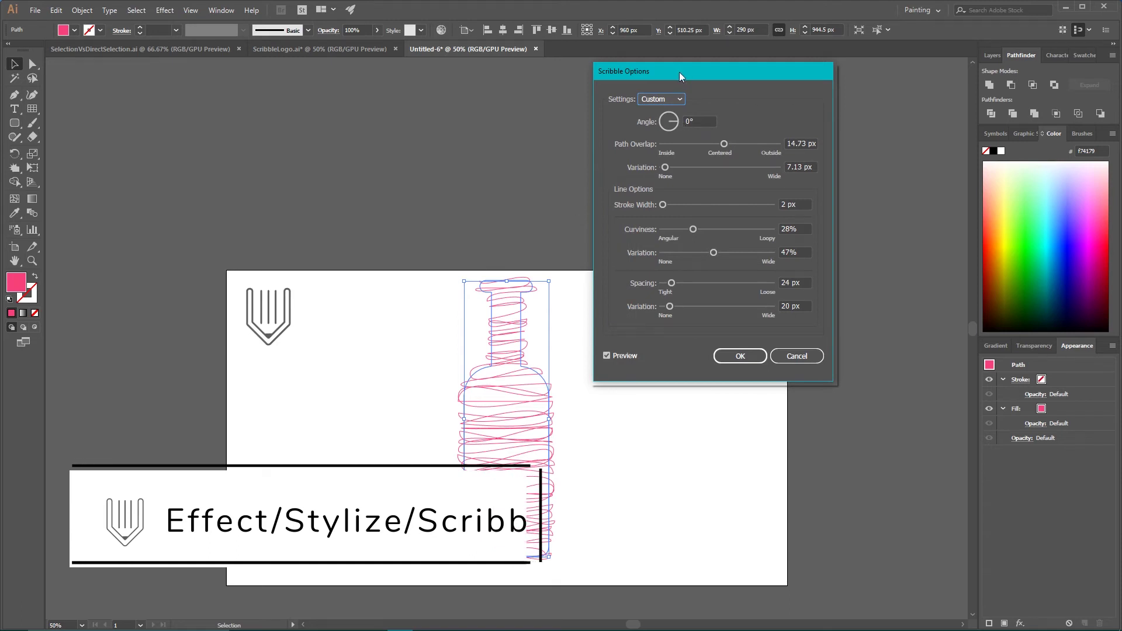
{"action": "left_click_drag", "start_coordinate": [679, 72], "coordinate": [707, 86]}
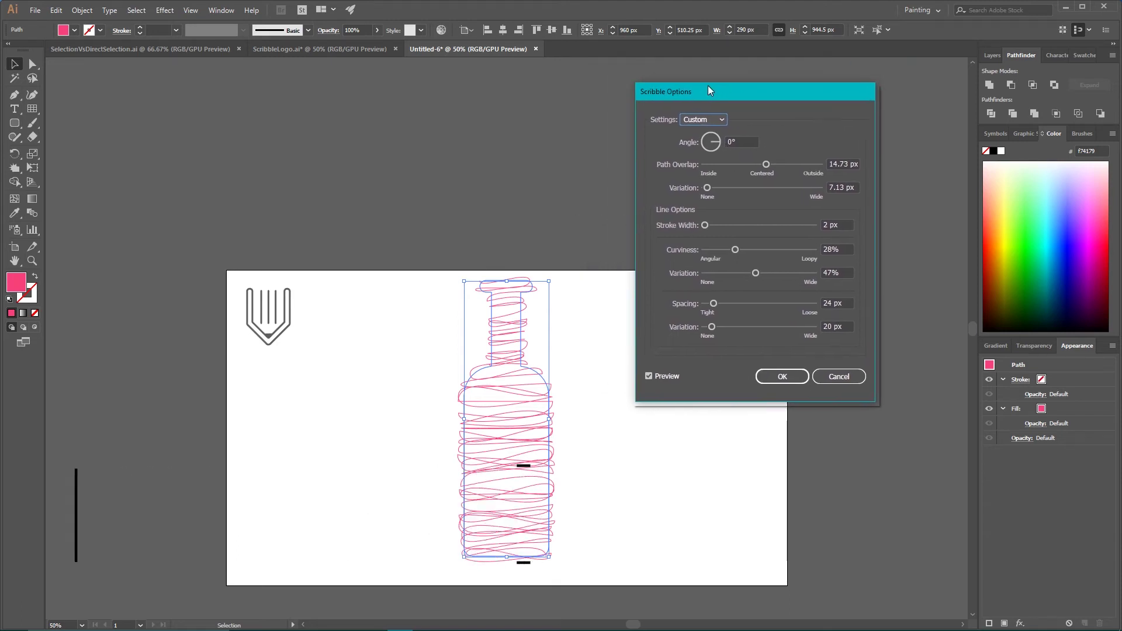
{"action": "left_click", "coordinate": [688, 120]}
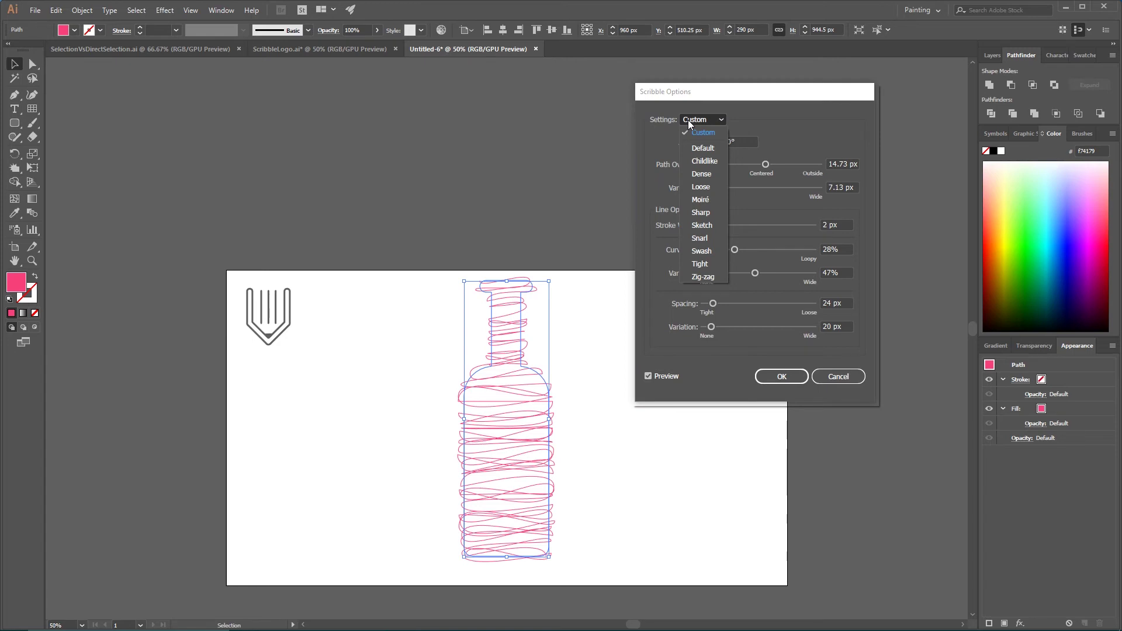
{"action": "left_click", "coordinate": [701, 149]}
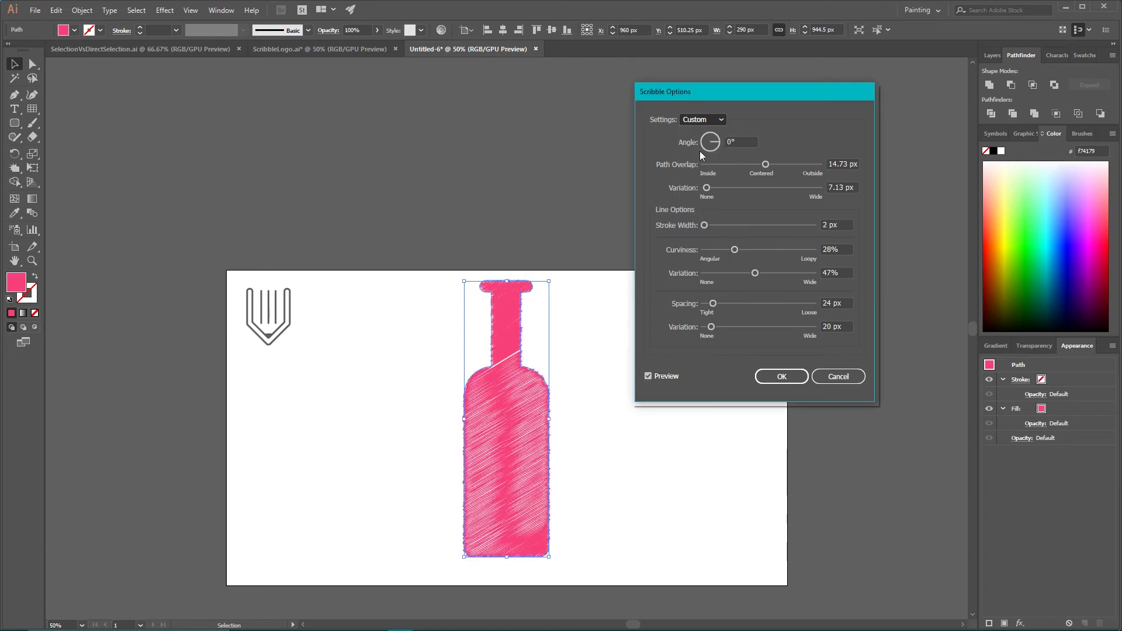
- Compare the Childlike, Sharp, Swash and Moiré presets, then revert to Default and clear the angle
{"action": "left_click", "coordinate": [696, 118]}
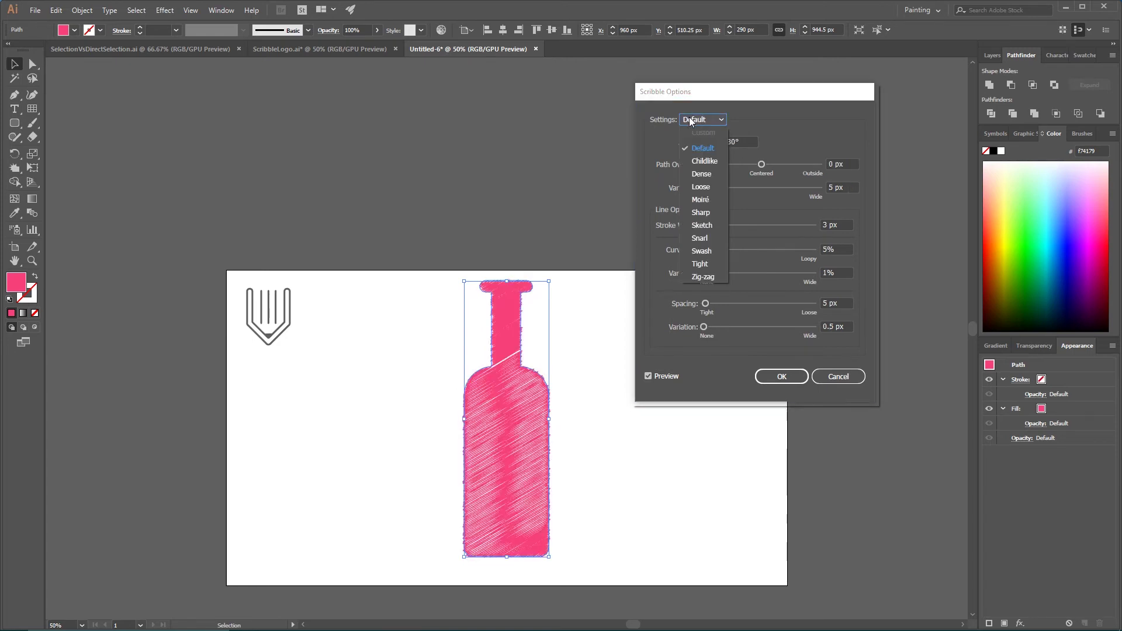
{"action": "left_click", "coordinate": [706, 161]}
{"action": "left_click", "coordinate": [691, 121]}
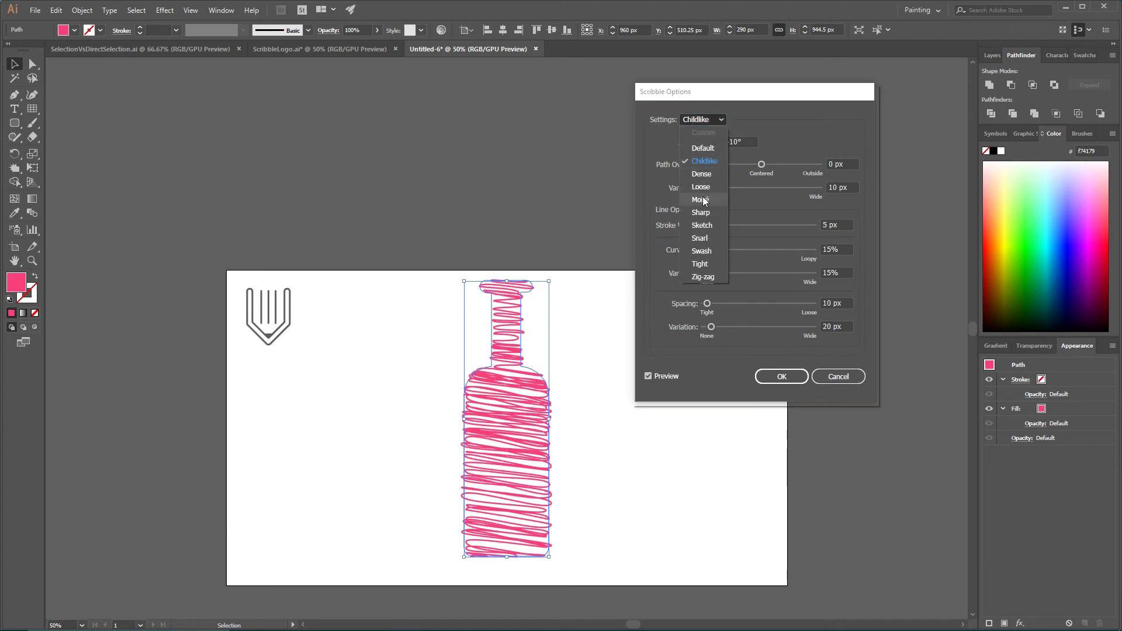
{"action": "left_click", "coordinate": [700, 212]}
{"action": "left_click", "coordinate": [701, 123]}
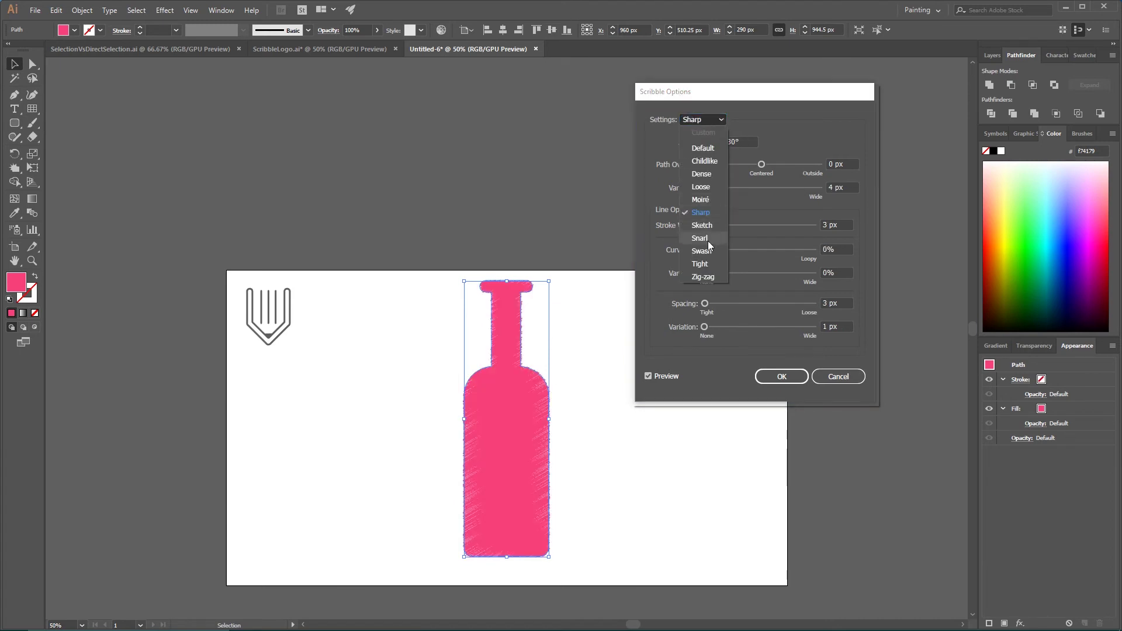
{"action": "left_click", "coordinate": [702, 251]}
{"action": "left_click", "coordinate": [707, 121]}
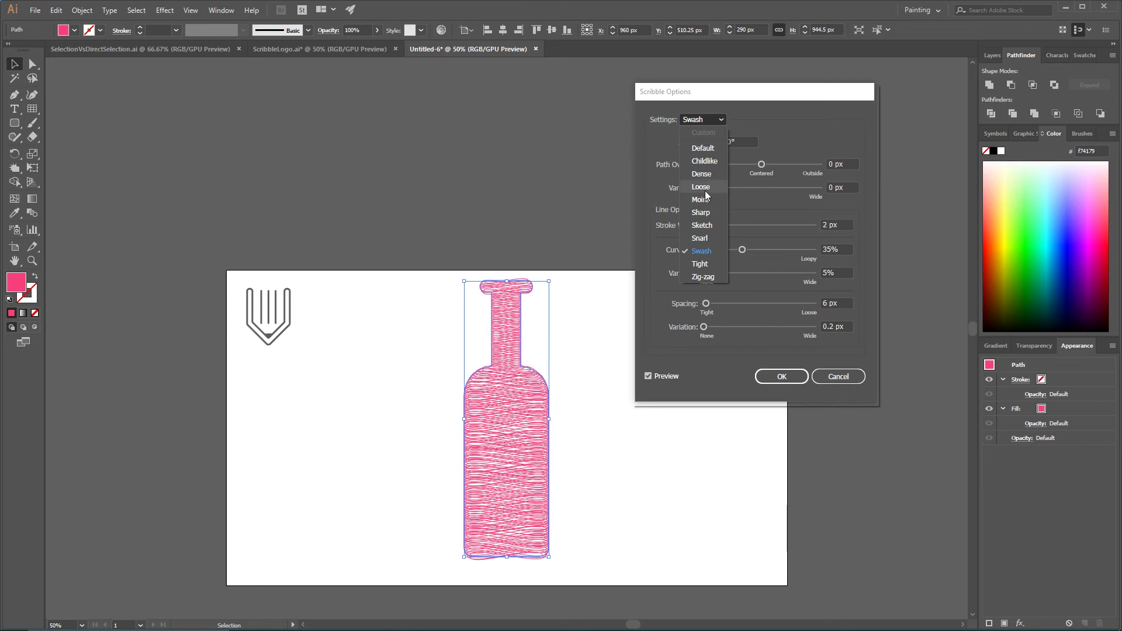
{"action": "left_click", "coordinate": [705, 200]}
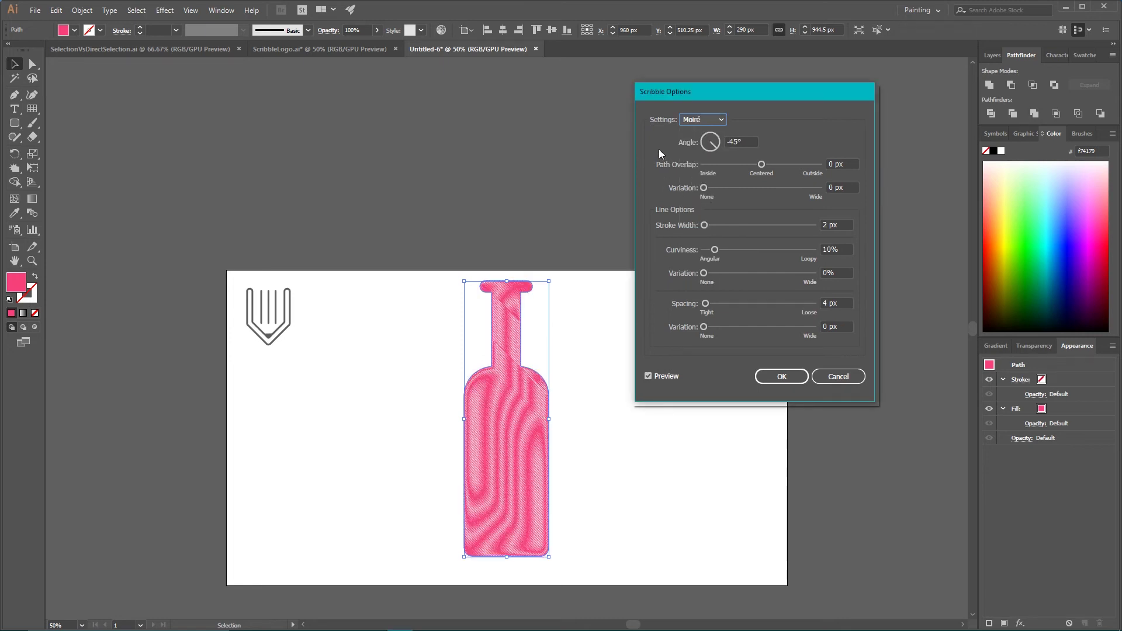
{"action": "left_click", "coordinate": [696, 119]}
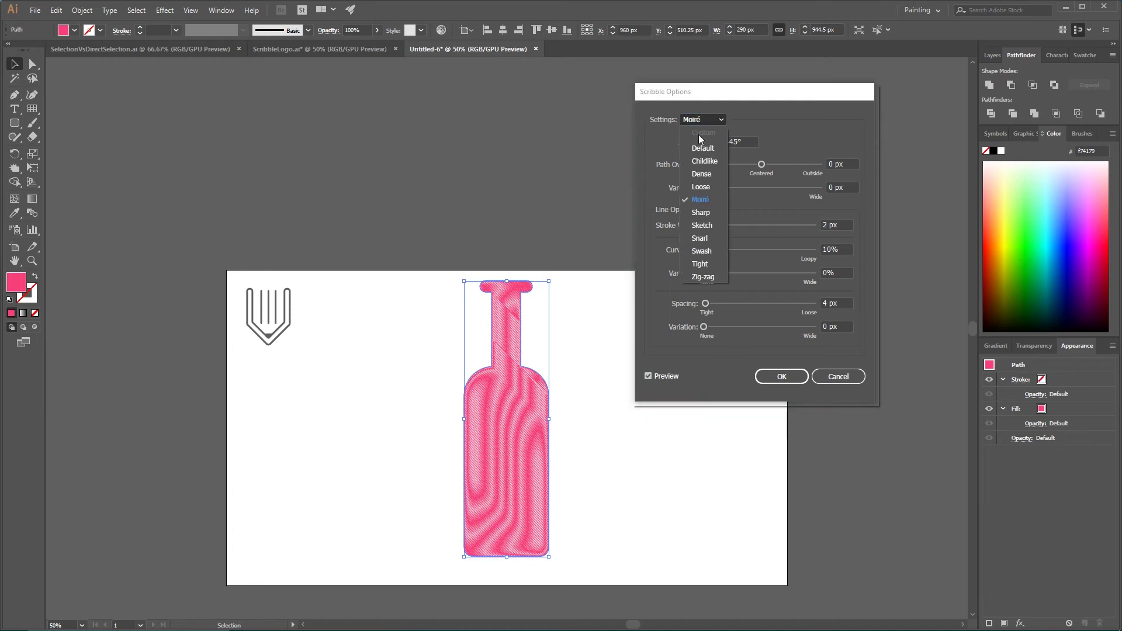
{"action": "left_click", "coordinate": [701, 147]}
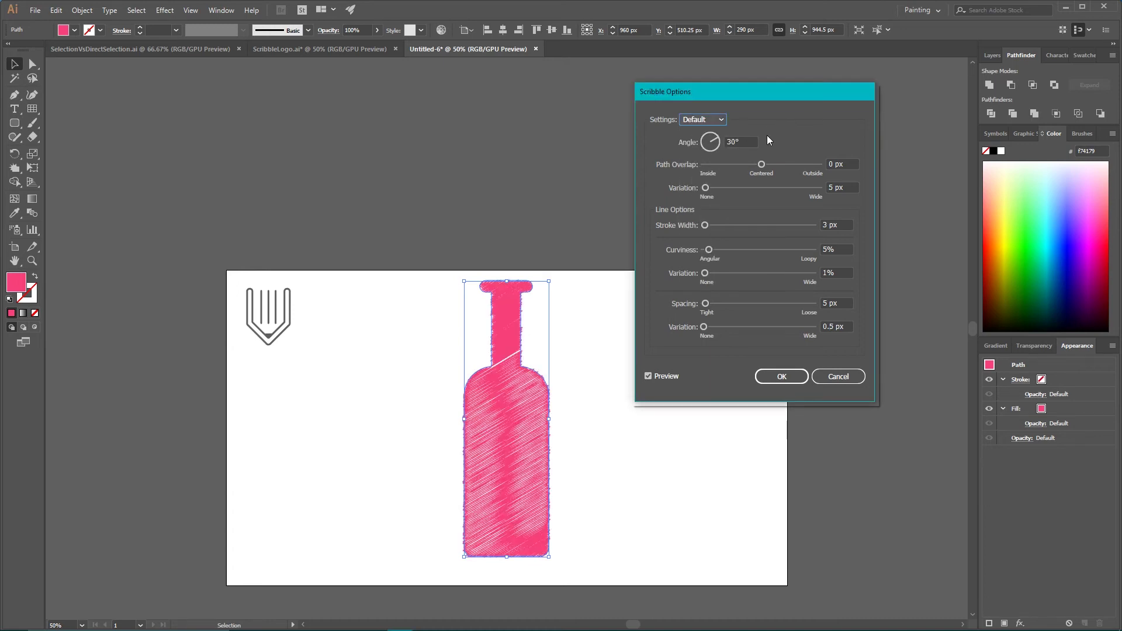
{"action": "key", "text": "Tab"}
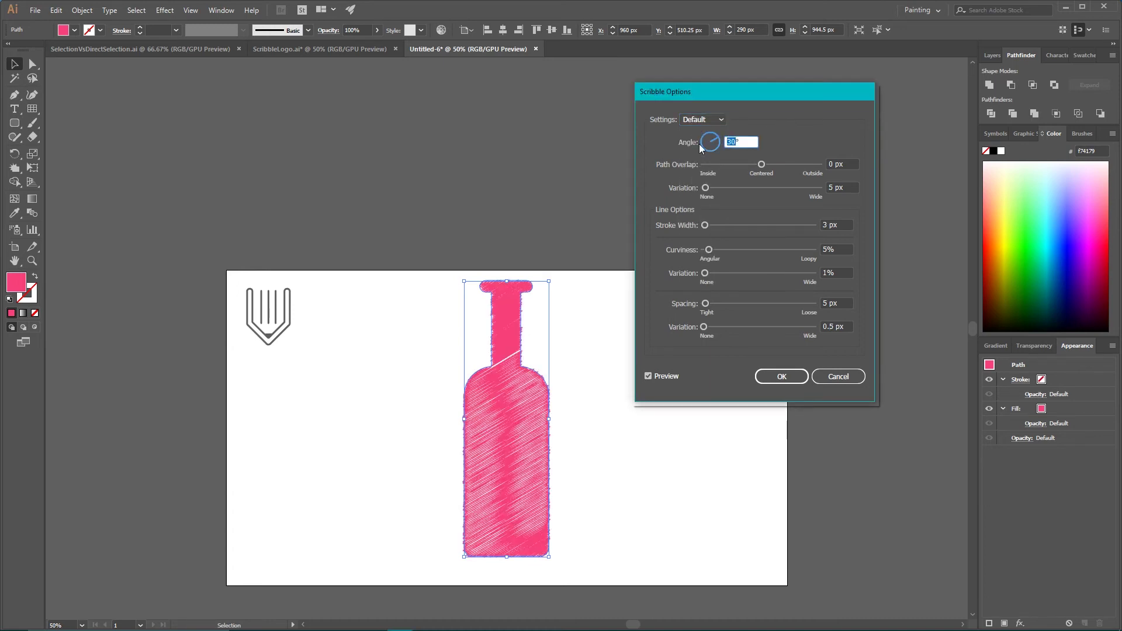
{"action": "key", "text": "BackSpace"}
- Set scribble angle 0°, path overlap 15 px, variation 7 px and stroke width 2 px
{"action": "key", "text": "Tab"}
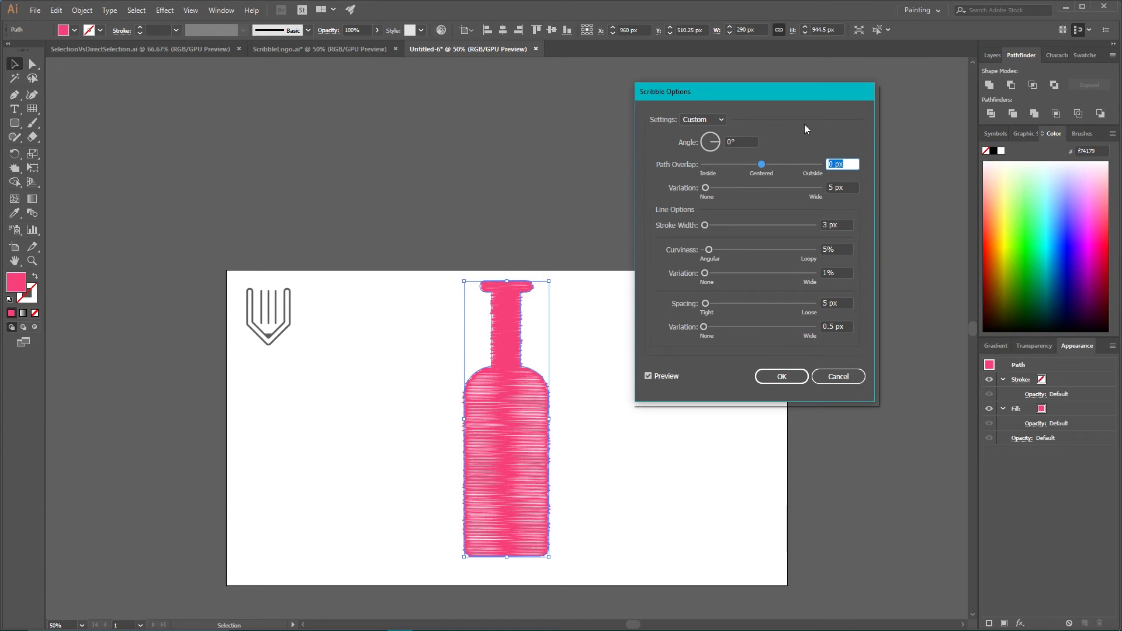
{"action": "type", "text": "15"}
{"action": "key", "text": "Tab"}
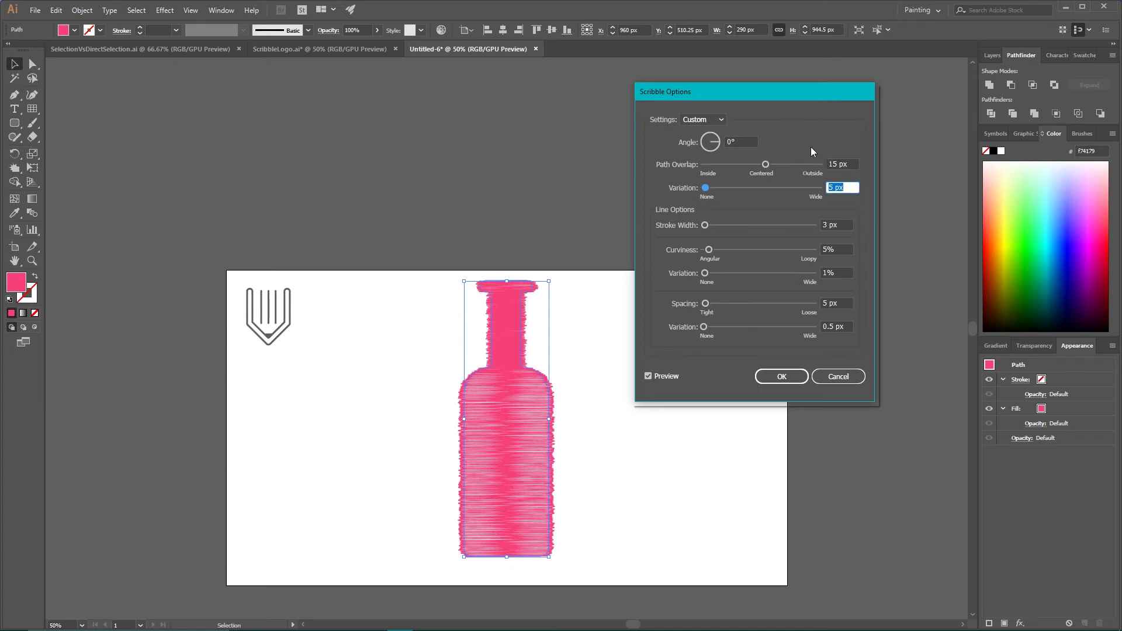
{"action": "type", "text": "7"}
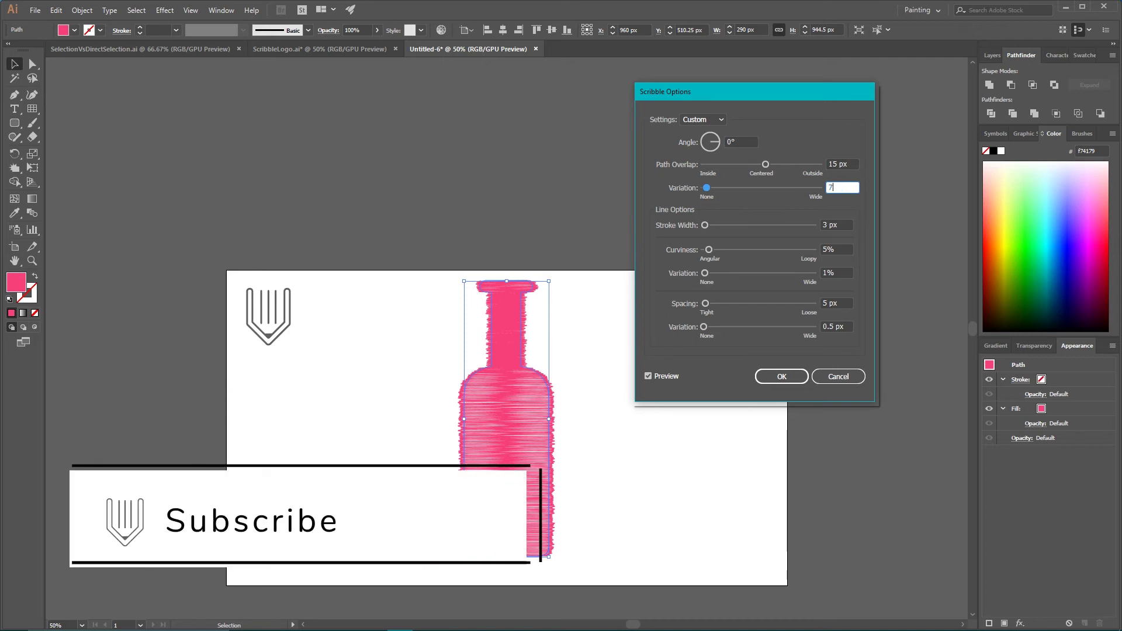
{"action": "key", "text": "Tab"}
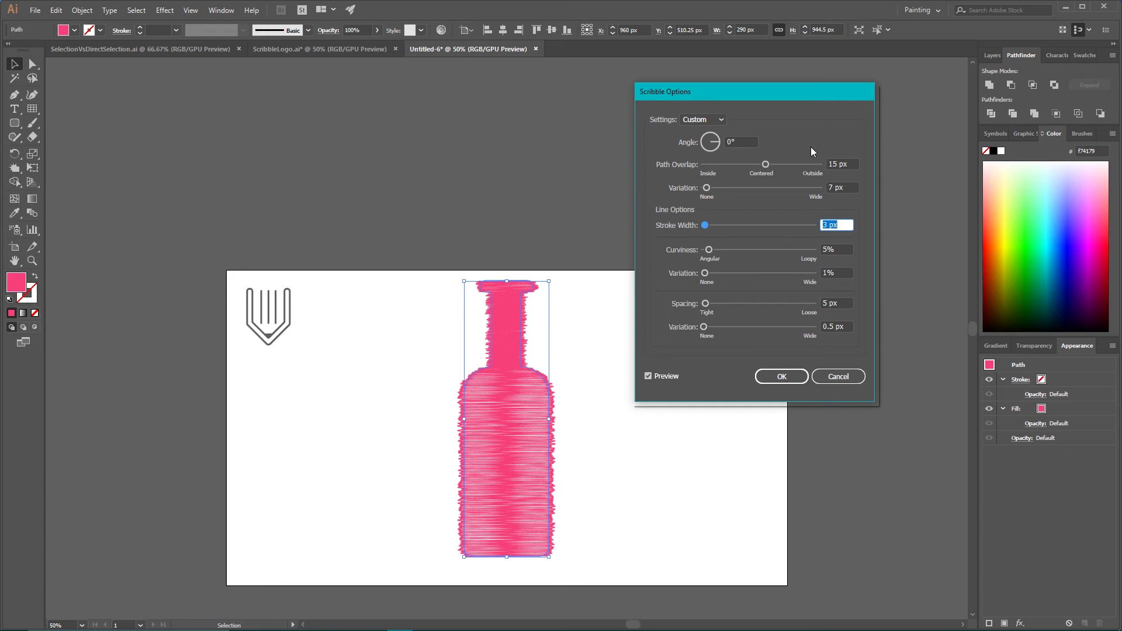
{"action": "type", "text": "2"}
{"action": "key", "text": "Tab"}
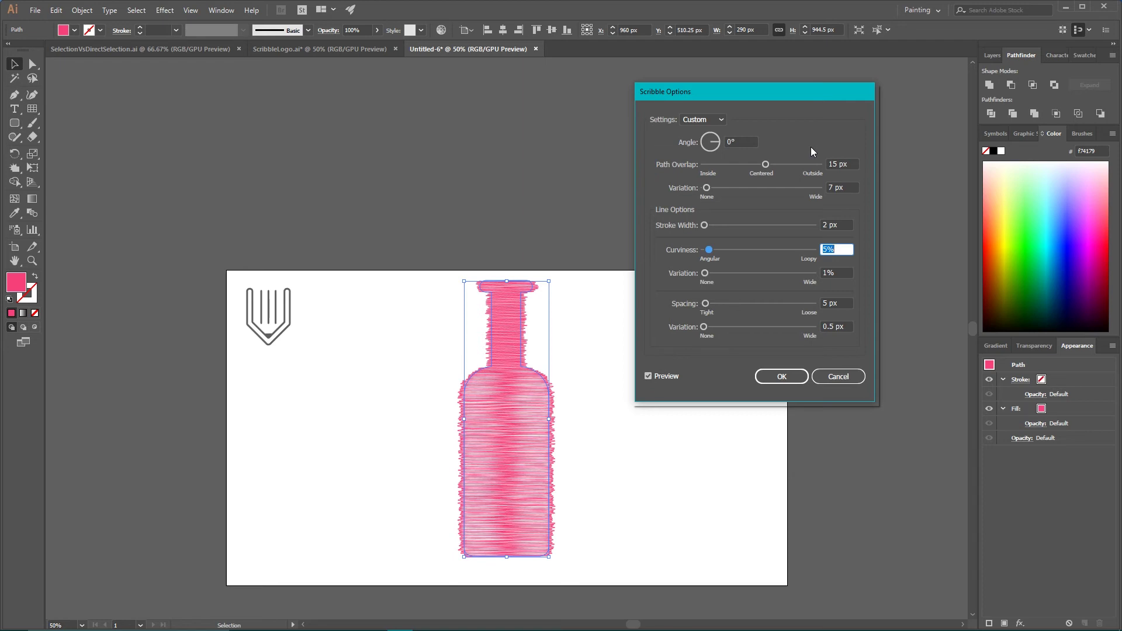
- Set curviness 28% with 7% variation, spacing 24 px with 20 px variation, and apply
{"action": "type", "text": "28"}
{"action": "key", "text": "Tab"}
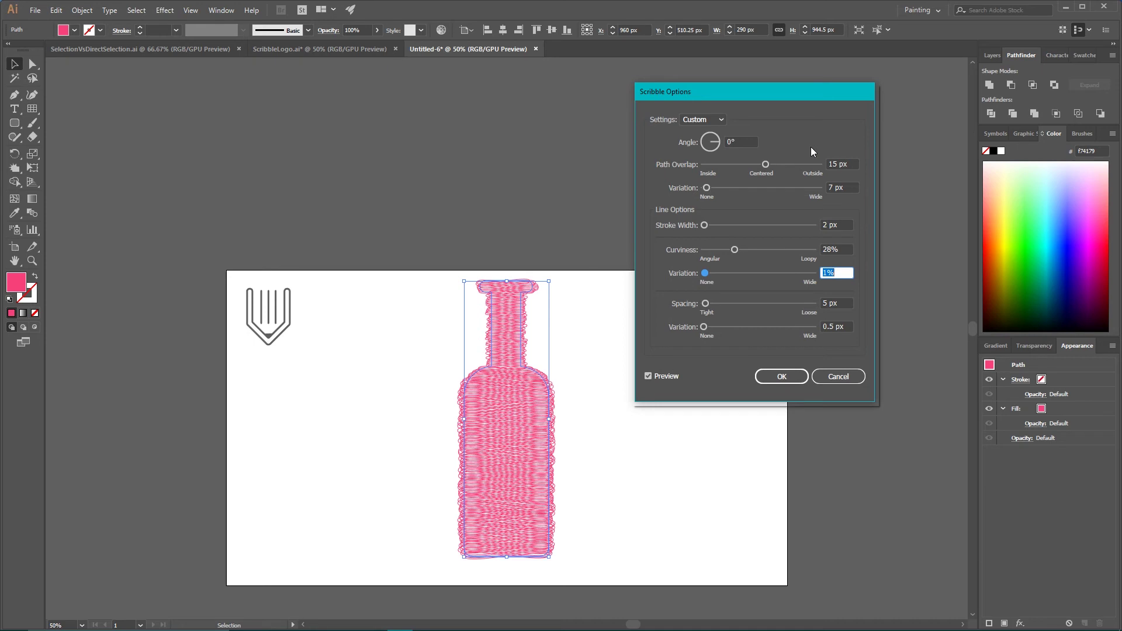
{"action": "type", "text": "7"}
{"action": "key", "text": "Tab"}
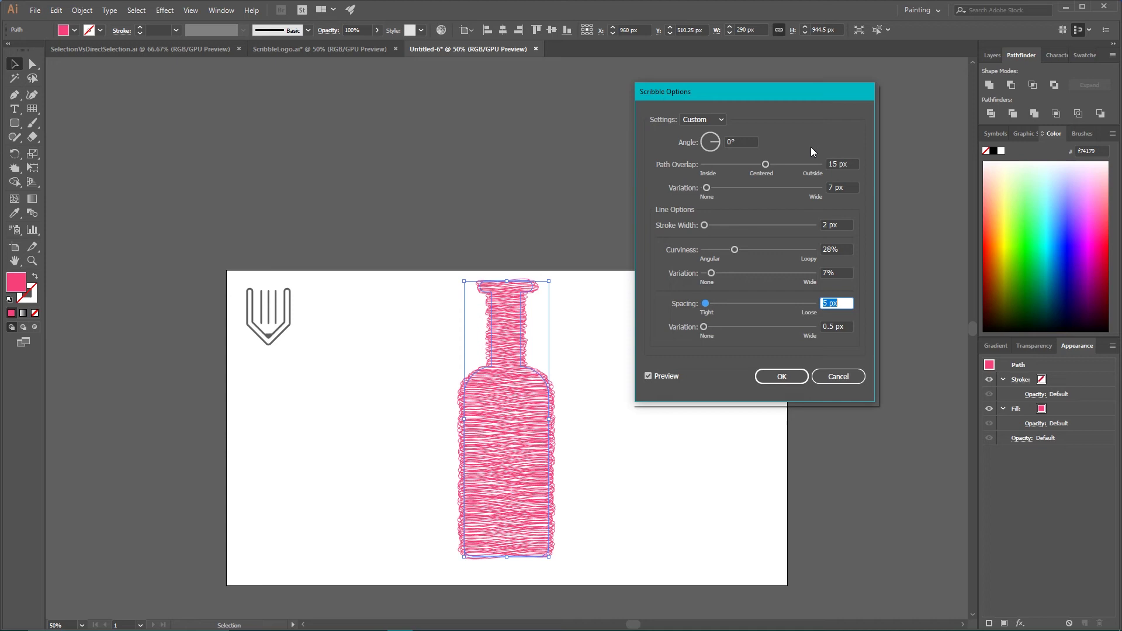
{"action": "type", "text": "24"}
{"action": "key", "text": "Tab"}
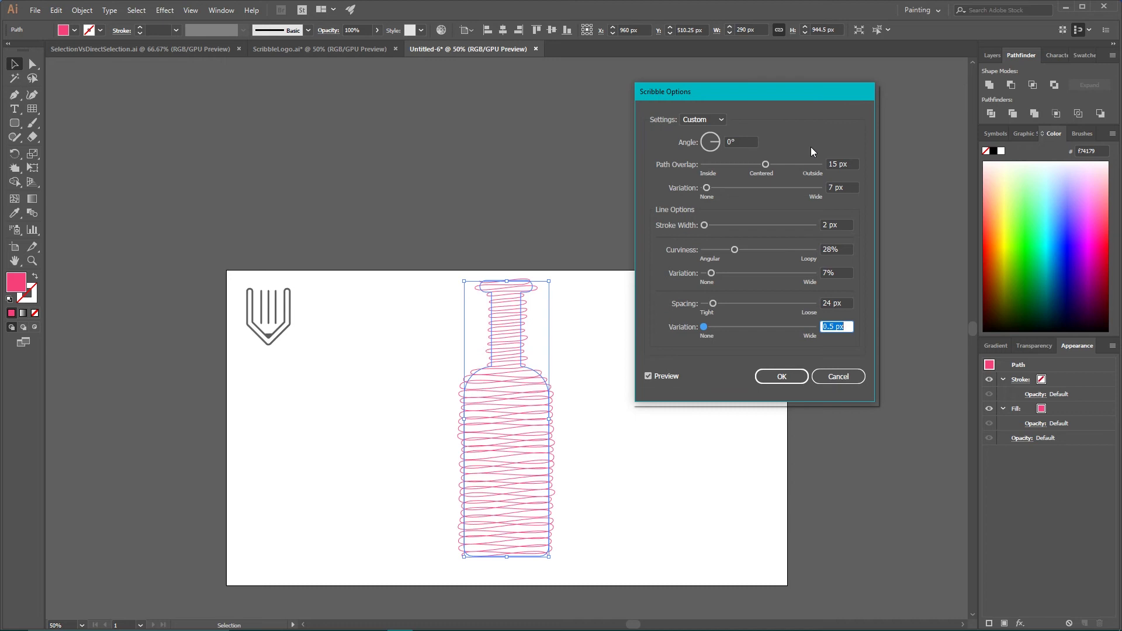
{"action": "type", "text": "20"}
{"action": "key", "text": "Tab"}
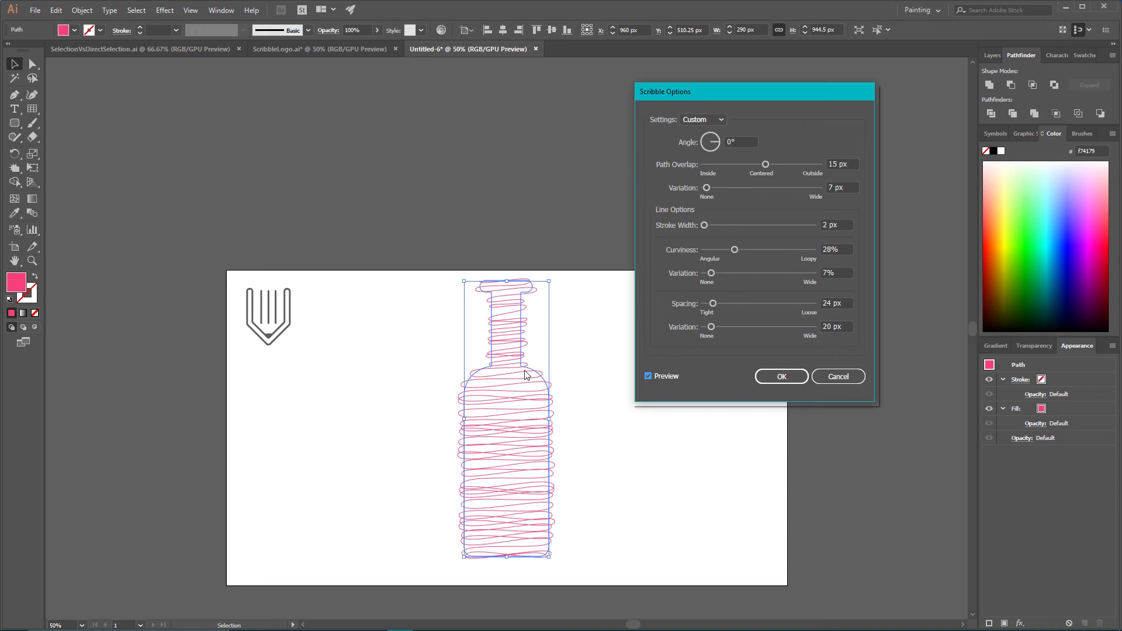
{"action": "left_click", "coordinate": [781, 376]}
- Expand the scribbled bottle's appearance into real paths
{"action": "left_click", "coordinate": [658, 330]}
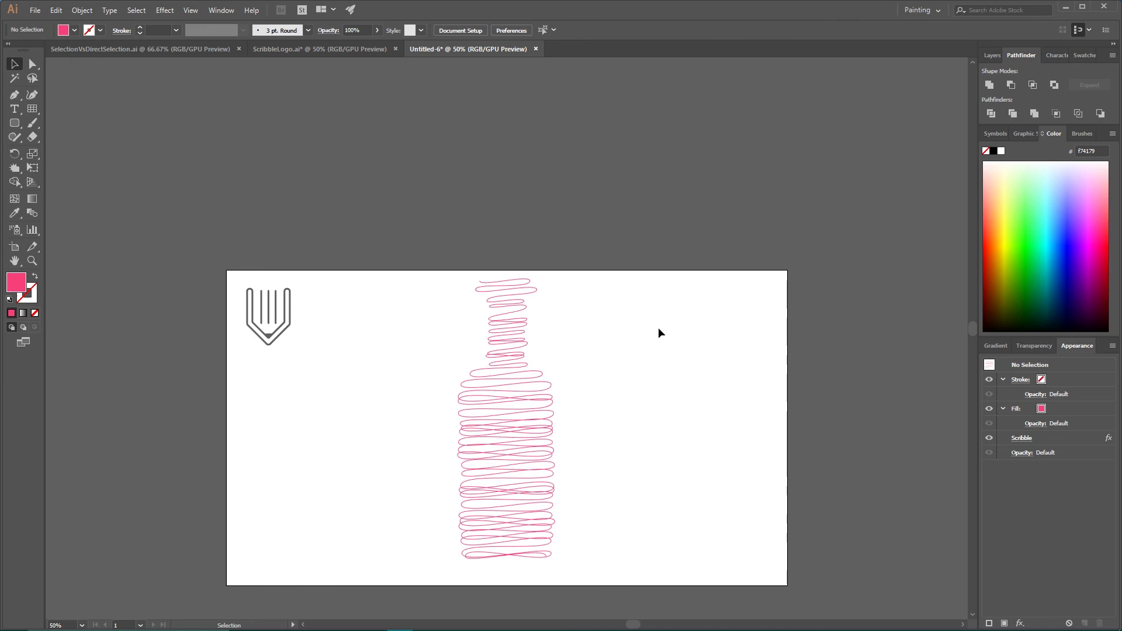
{"action": "left_click_drag", "start_coordinate": [674, 317], "coordinate": [431, 483]}
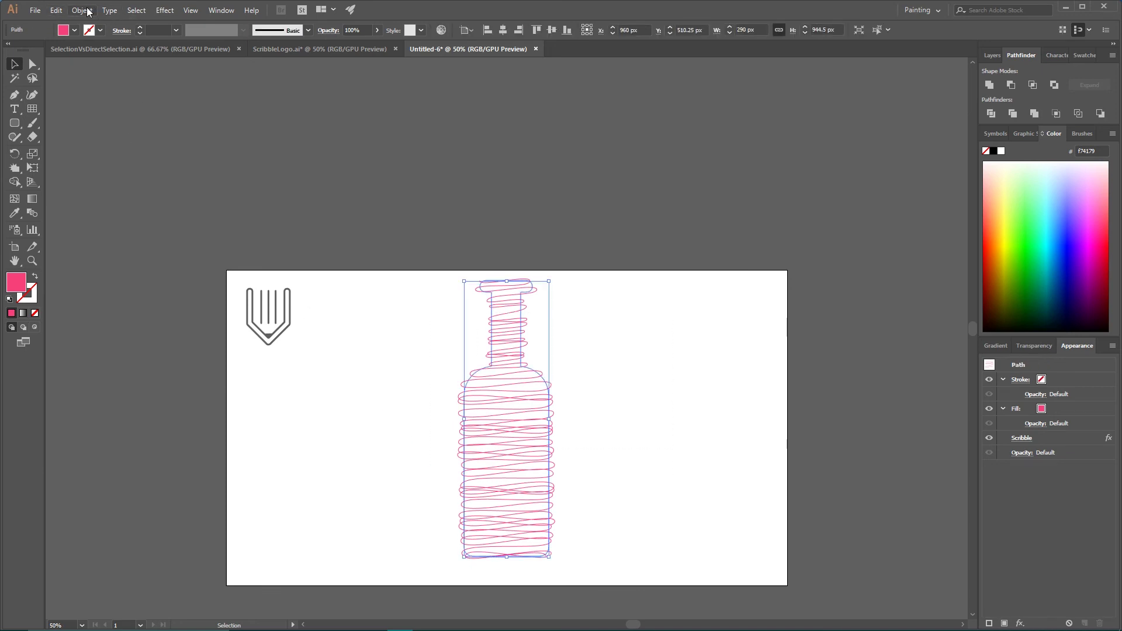
{"action": "left_click", "coordinate": [82, 11]}
{"action": "left_click", "coordinate": [111, 149]}
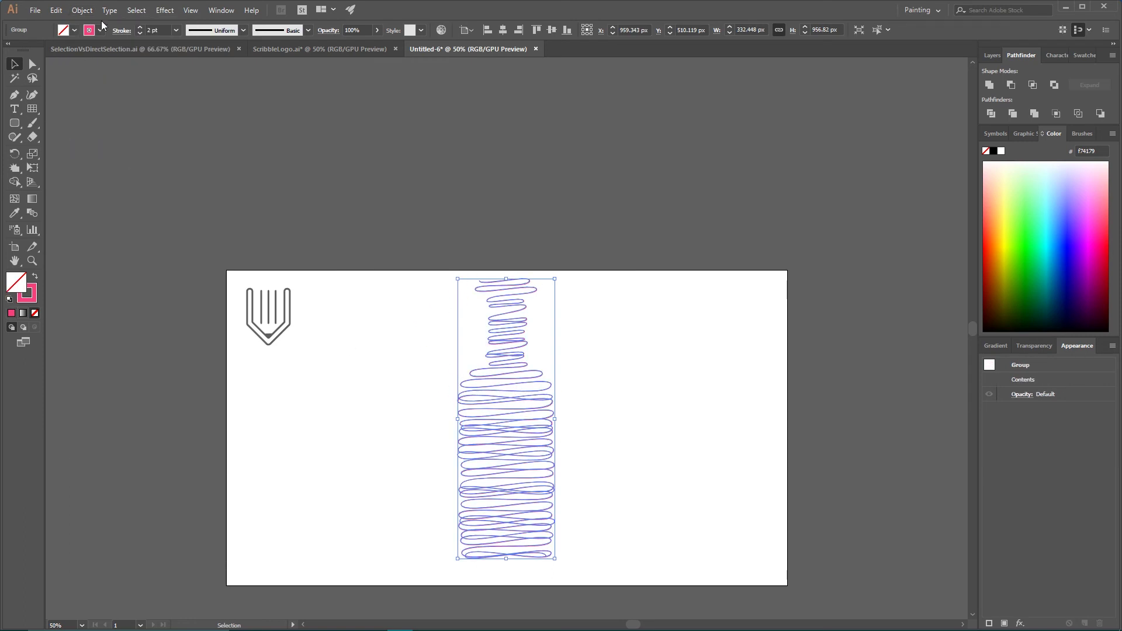
- Set the scribble stroke weight to 3.5 pt
{"action": "left_click", "coordinate": [140, 28]}
{"action": "left_click", "coordinate": [151, 30]}
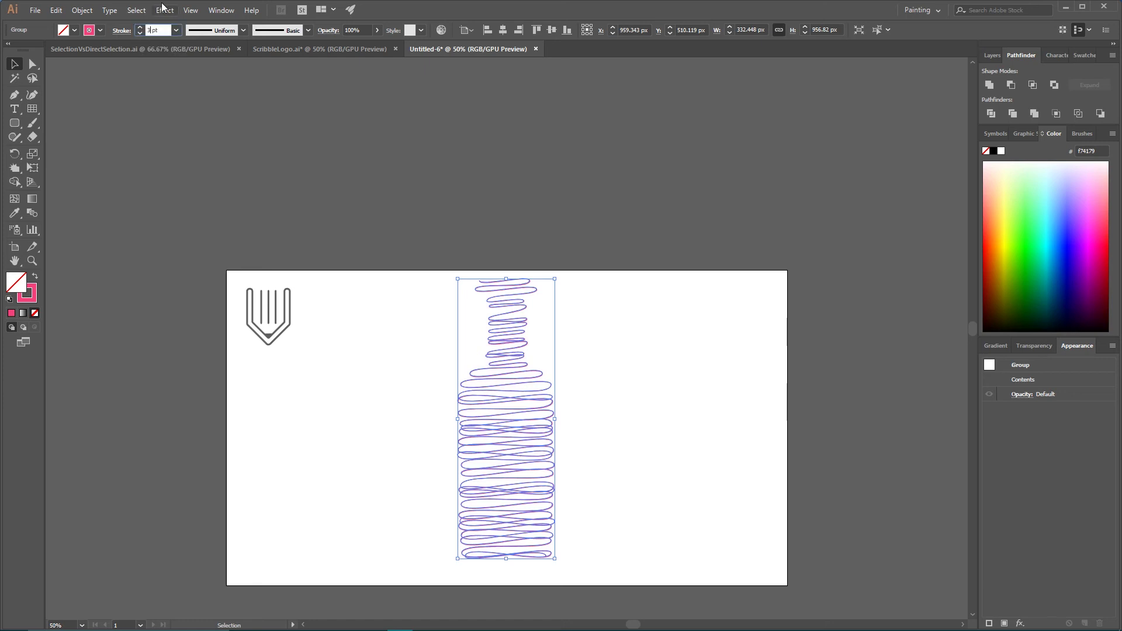
{"action": "type", "text": ".5"}
{"action": "key", "text": "Return"}
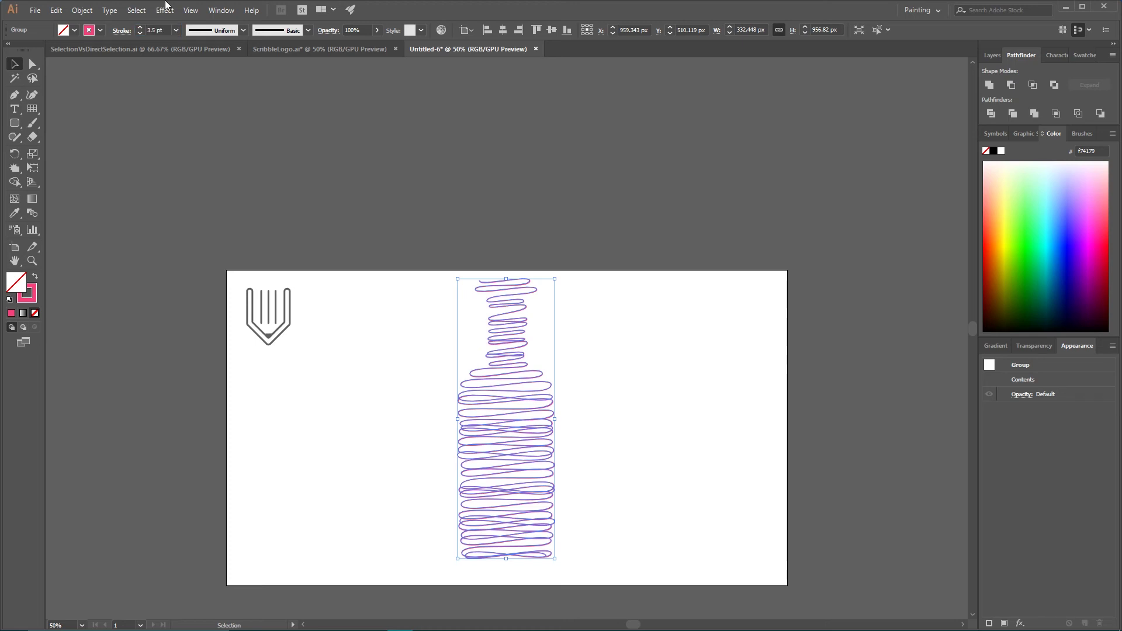
- Scale the bottle group down and move it up on the artboard
{"action": "scroll", "coordinate": [303, 107], "scroll_direction": "down", "scroll_amount": 3}
{"action": "left_click", "coordinate": [594, 283]}
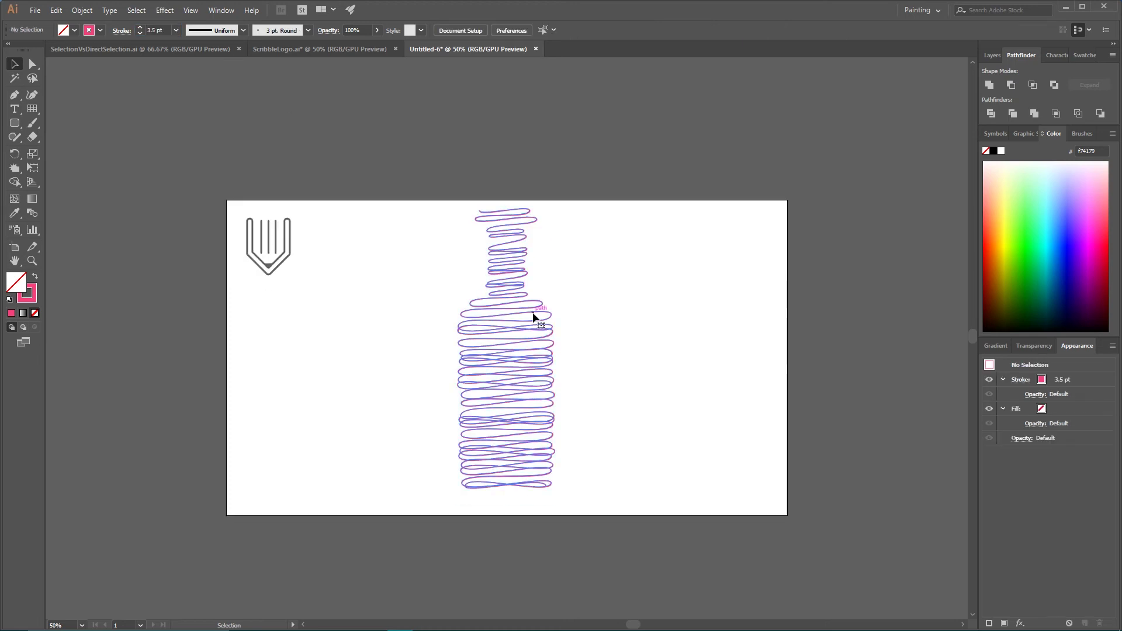
{"action": "left_click", "coordinate": [532, 315]}
{"action": "left_click_drag", "start_coordinate": [555, 205], "coordinate": [545, 235]}
{"action": "left_click_drag", "start_coordinate": [505, 318], "coordinate": [508, 300]}
{"action": "left_click", "coordinate": [596, 288]}
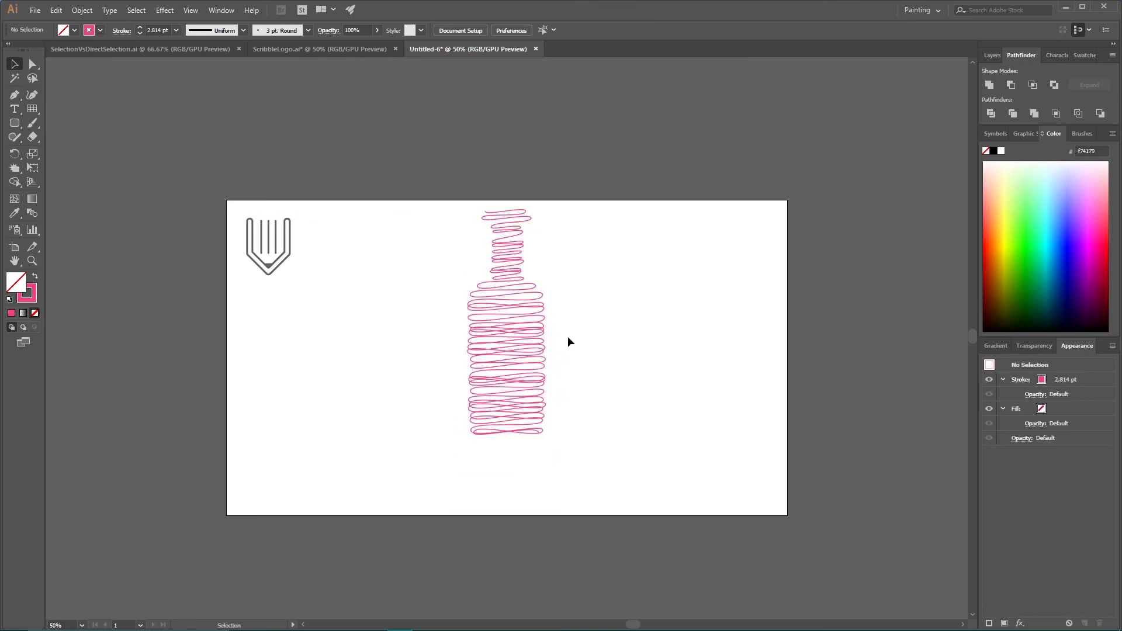
- Make the scribbled bottle group a compound path with Ctrl+8
{"action": "left_click", "coordinate": [513, 353]}
{"action": "key", "text": "a"}
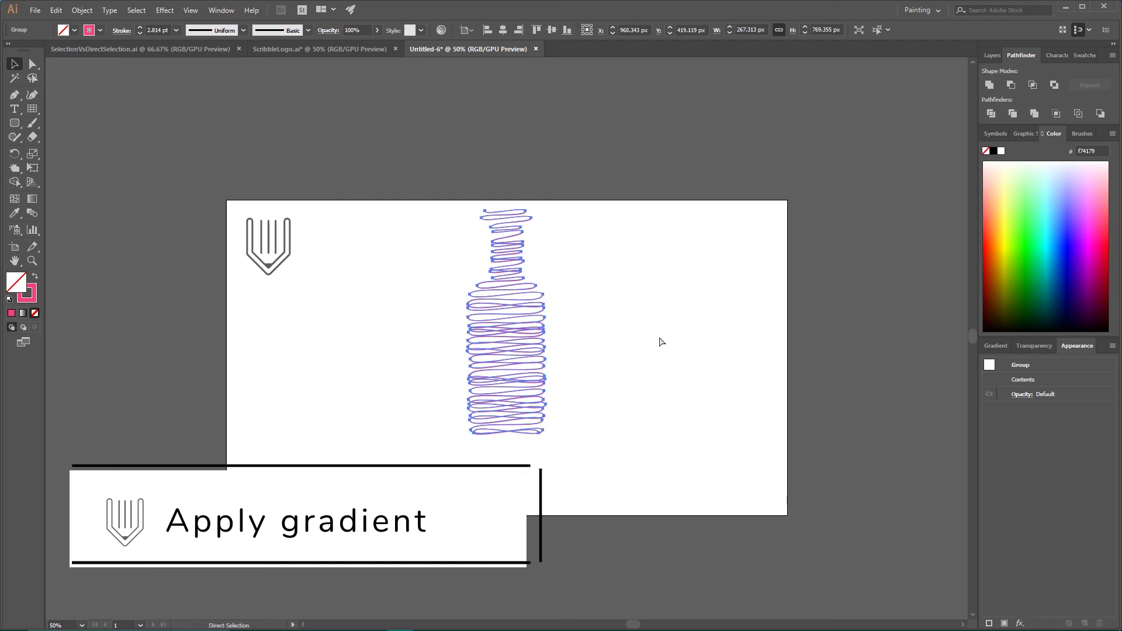
{"action": "key", "text": "ctrl+8"}
{"action": "key", "text": "v"}
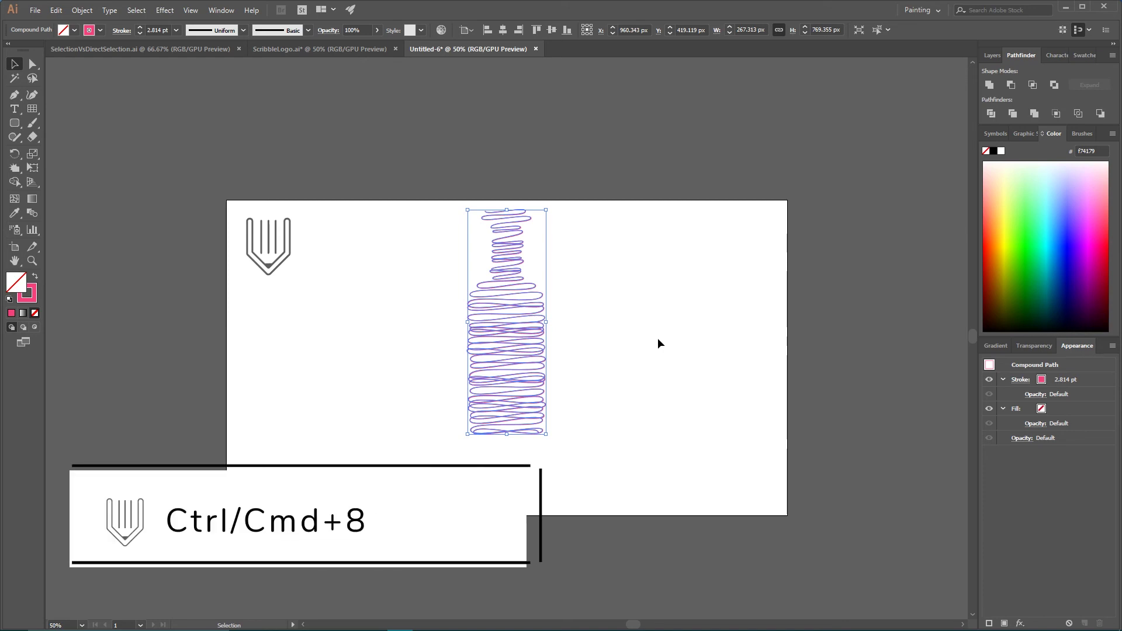
- Give the bottle scribble's strokes a linear white-to-black gradient and set its fill to None
{"action": "left_click", "coordinate": [1001, 342]}
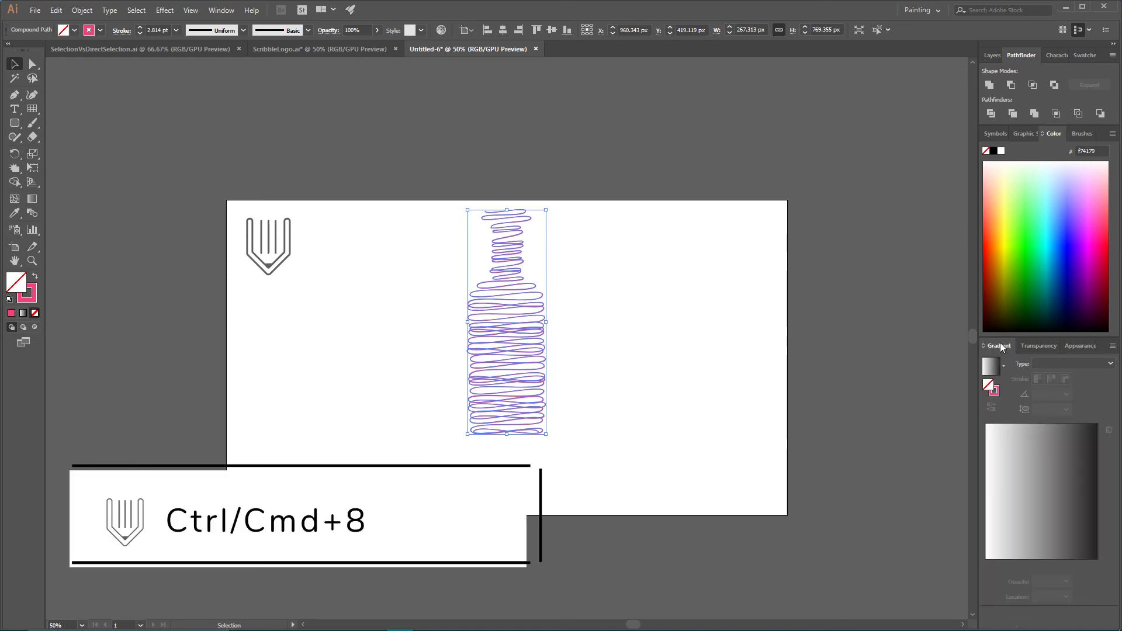
{"action": "left_click", "coordinate": [1050, 486]}
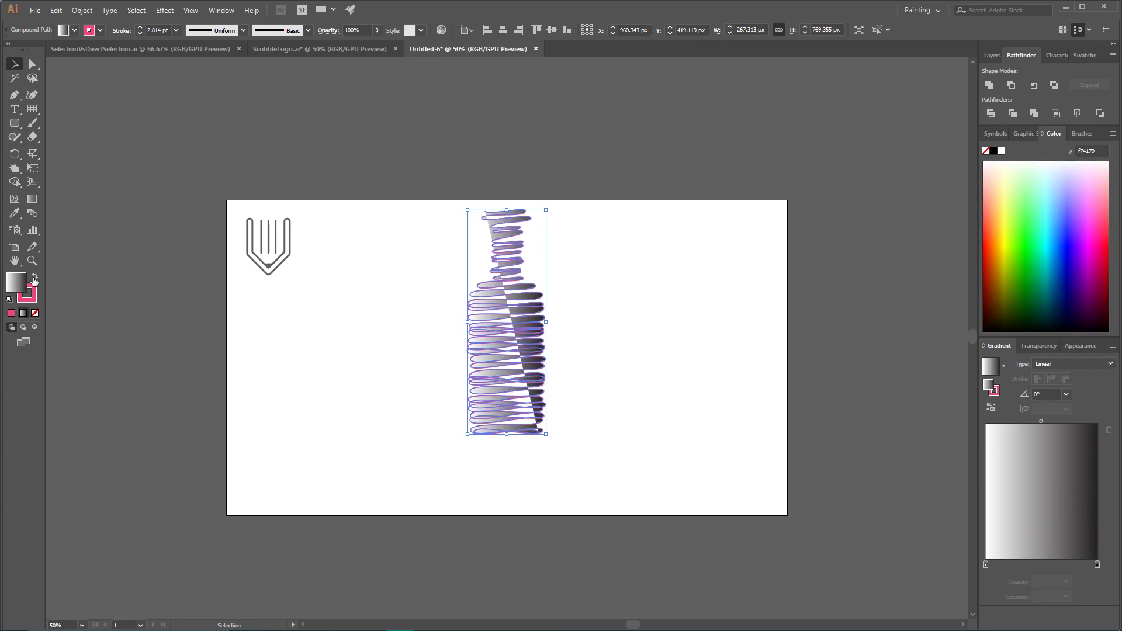
{"action": "left_click", "coordinate": [35, 277]}
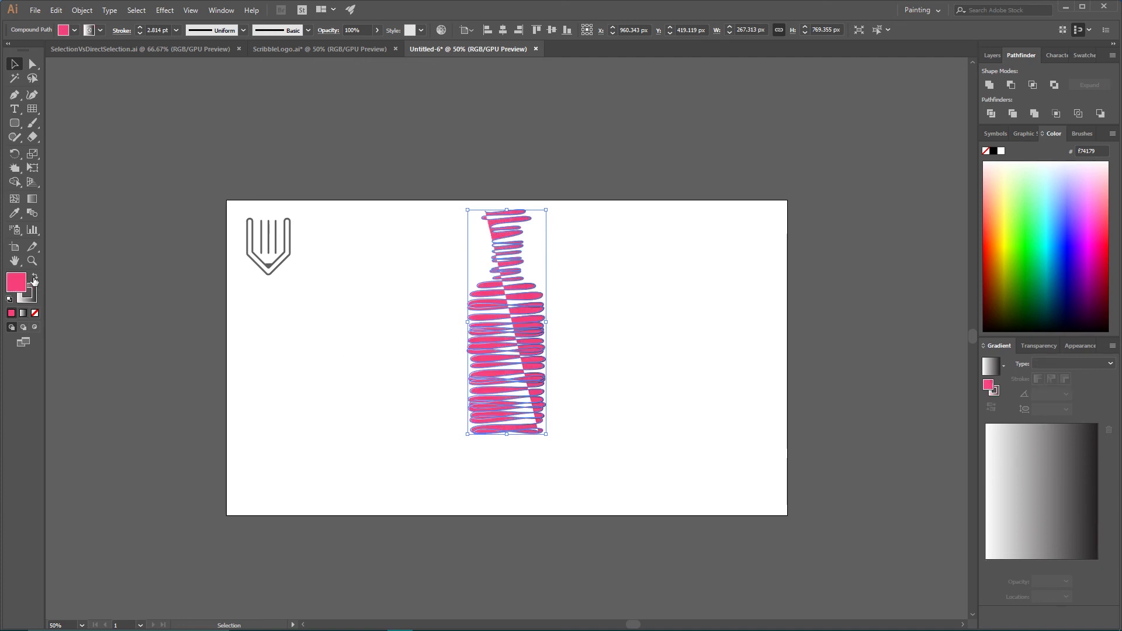
{"action": "left_click", "coordinate": [35, 313]}
{"action": "left_click", "coordinate": [320, 284]}
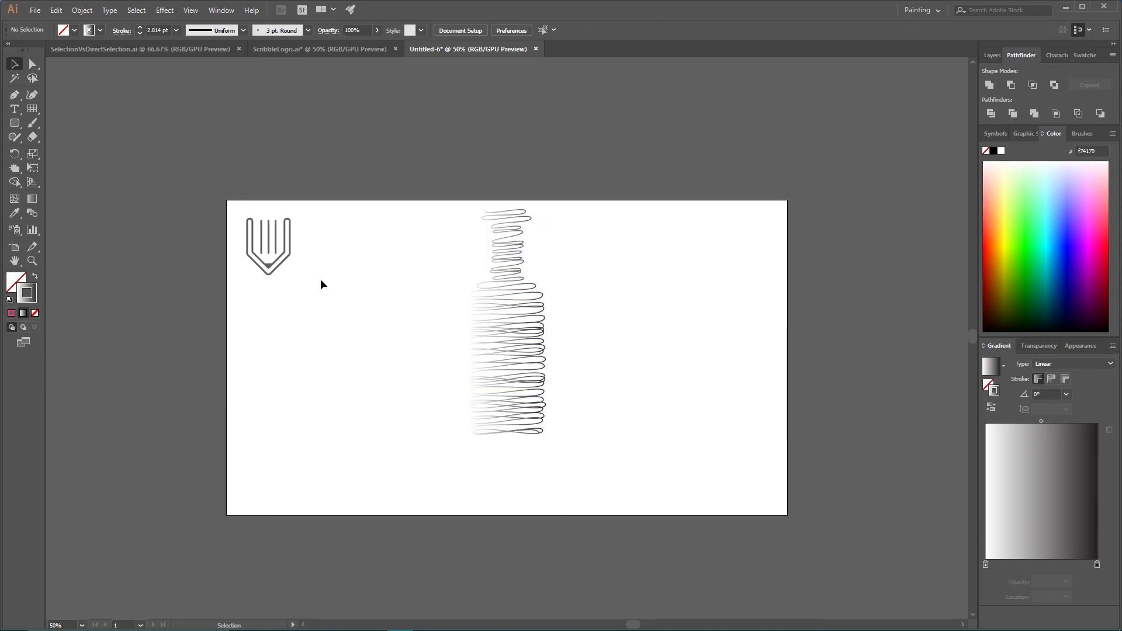
{"action": "left_click", "coordinate": [521, 320]}
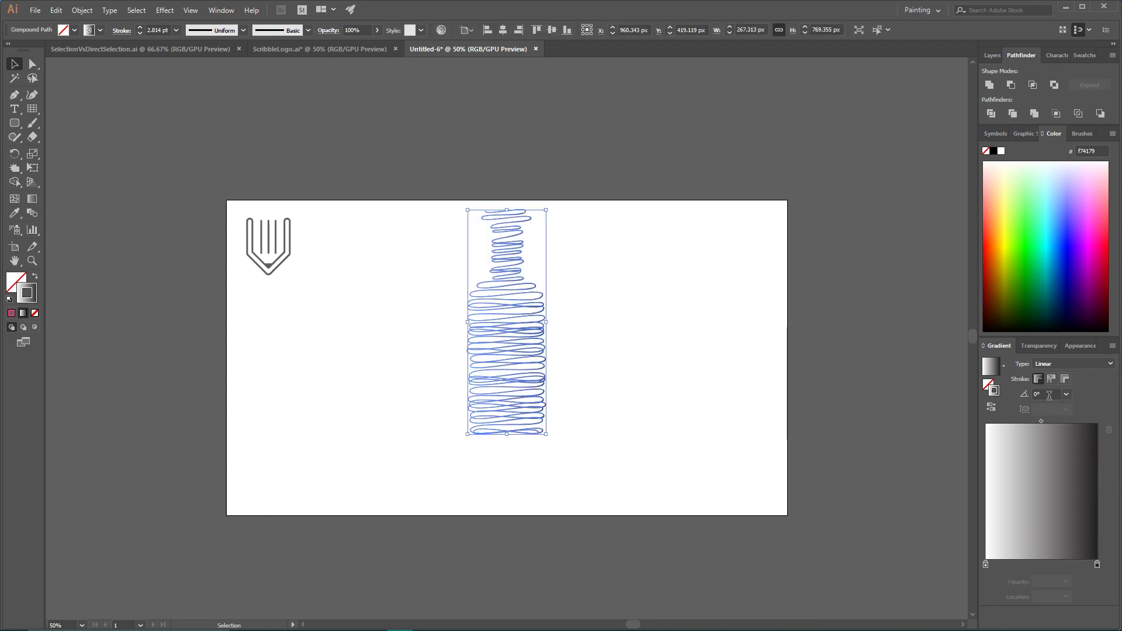
- Set the scribble's stroke gradient angle to 90° so it fades vertically
{"action": "key", "text": "super+plus"}
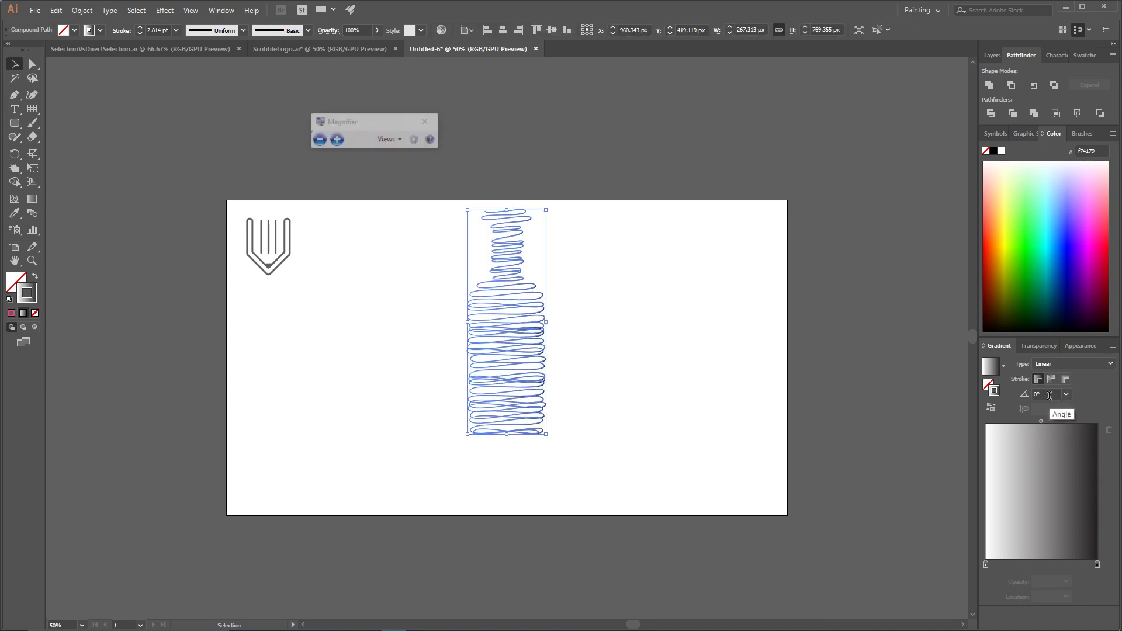
{"action": "key", "text": "super+Escape"}
{"action": "left_click", "coordinate": [1065, 395]}
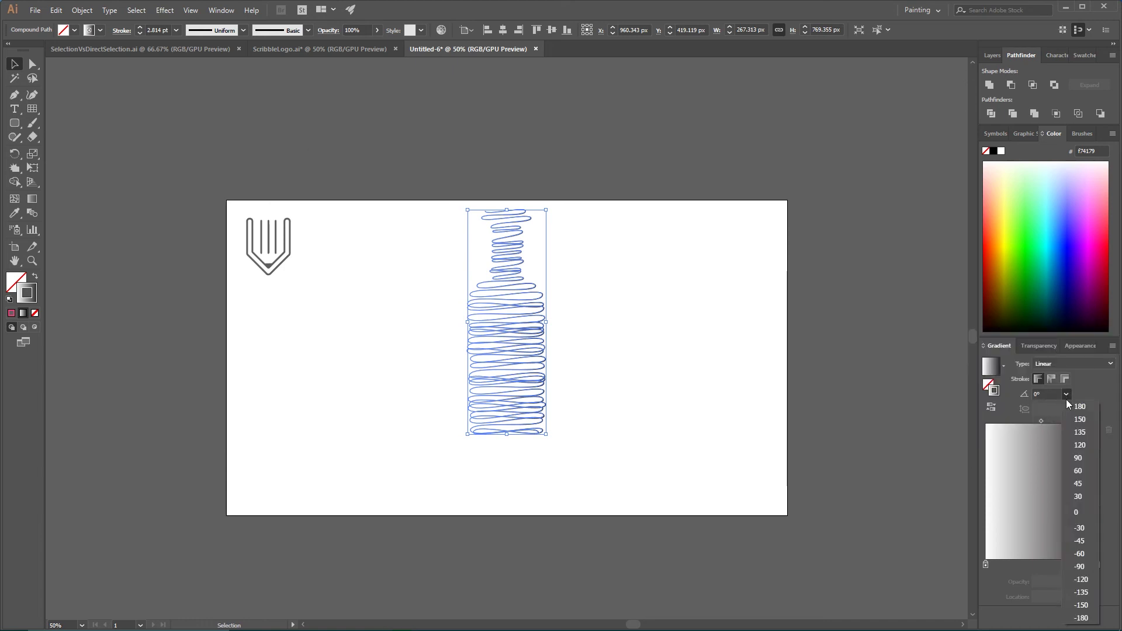
{"action": "left_click", "coordinate": [1085, 457]}
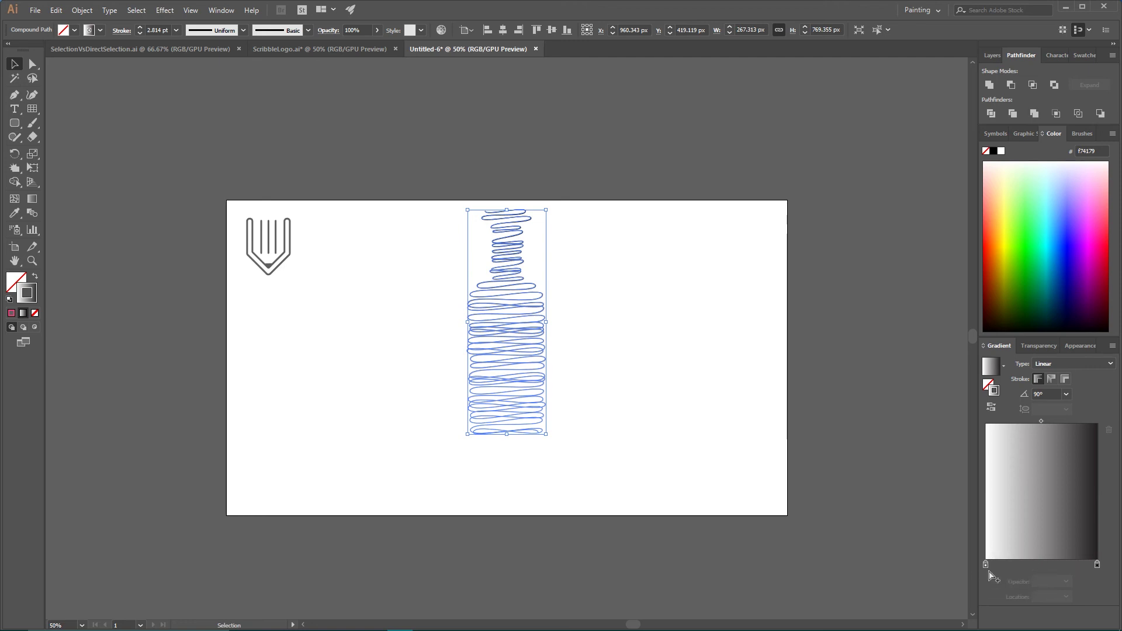
{"action": "double_click", "coordinate": [1098, 564]}
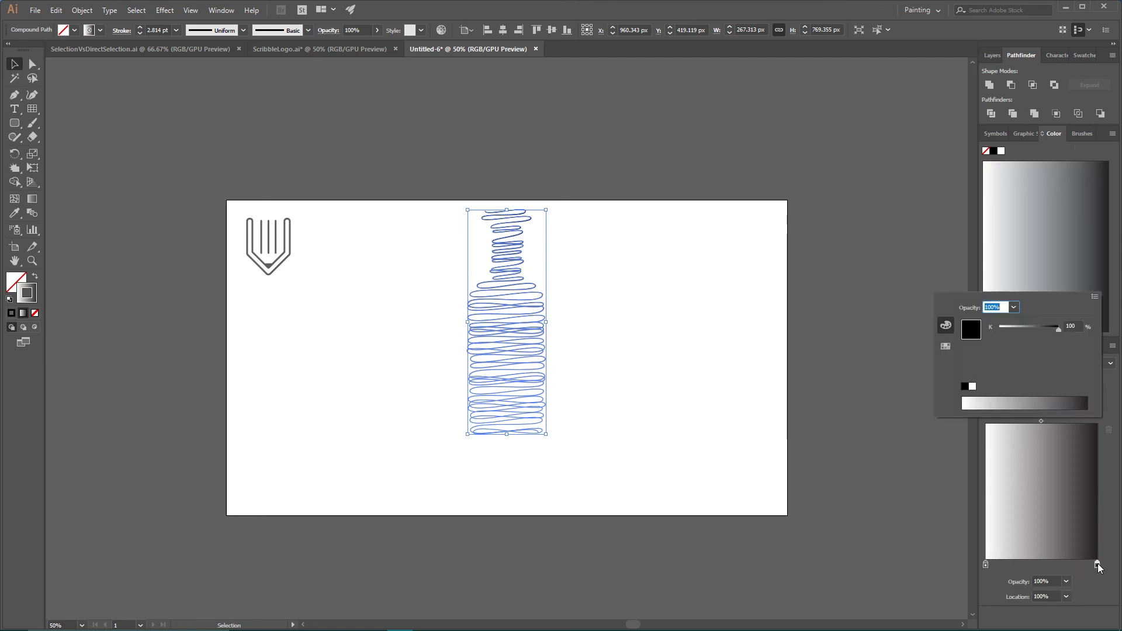
- Switch the black gradient stop to CMYK and change it to a vivid magenta pink
{"action": "left_click", "coordinate": [1094, 296]}
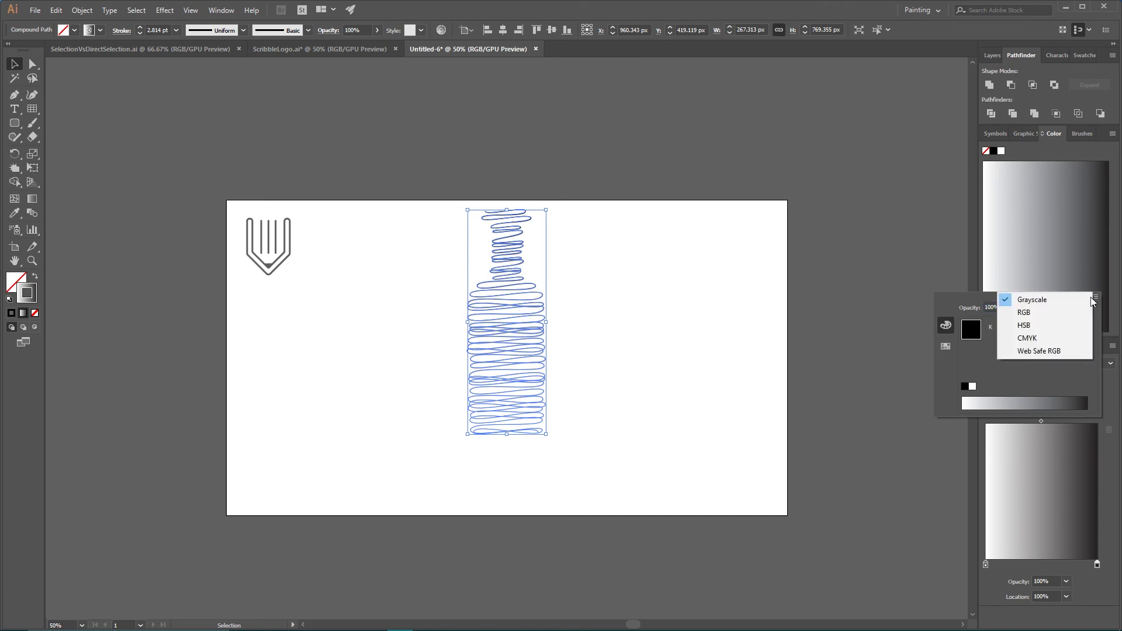
{"action": "left_click", "coordinate": [1056, 338]}
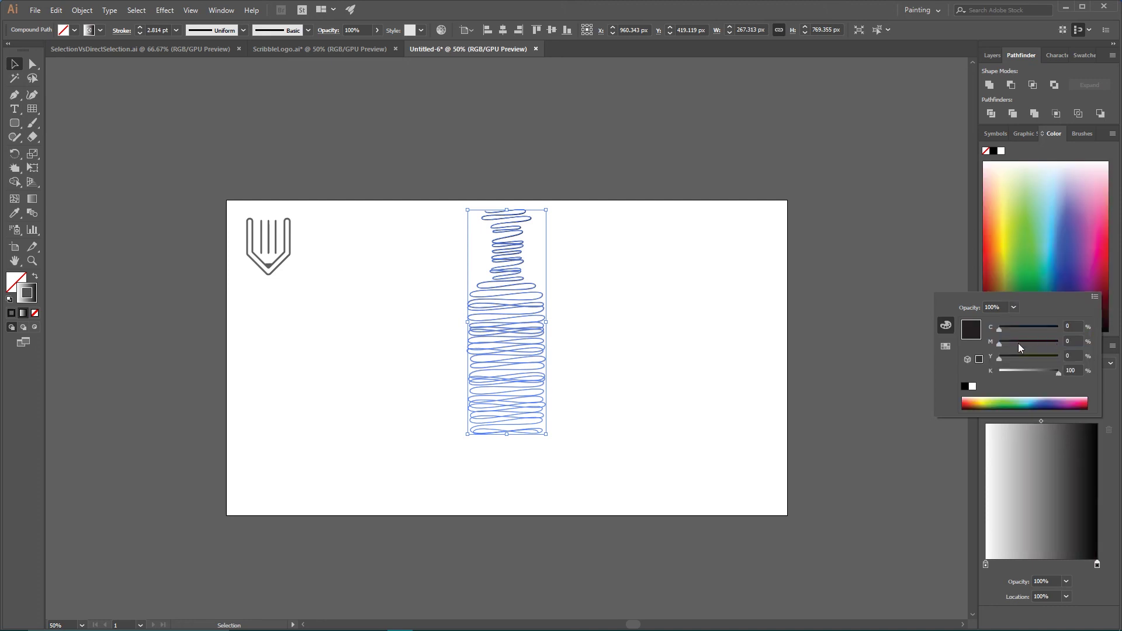
{"action": "left_click", "coordinate": [1074, 401]}
{"action": "left_click_drag", "start_coordinate": [1075, 396], "coordinate": [1077, 398]}
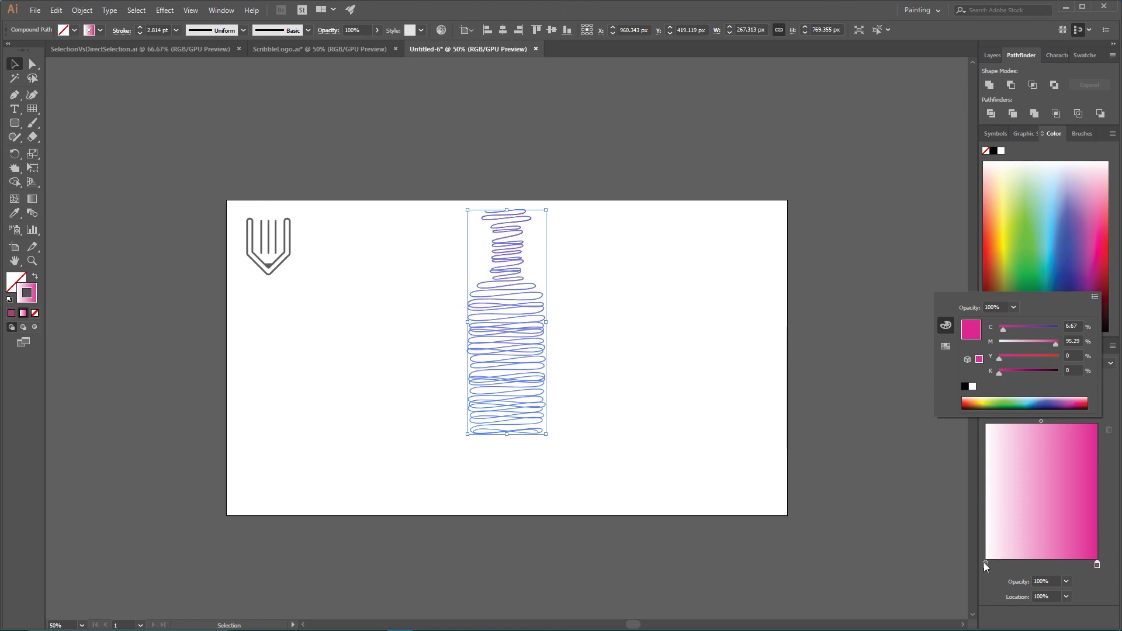
{"action": "left_click", "coordinate": [937, 433]}
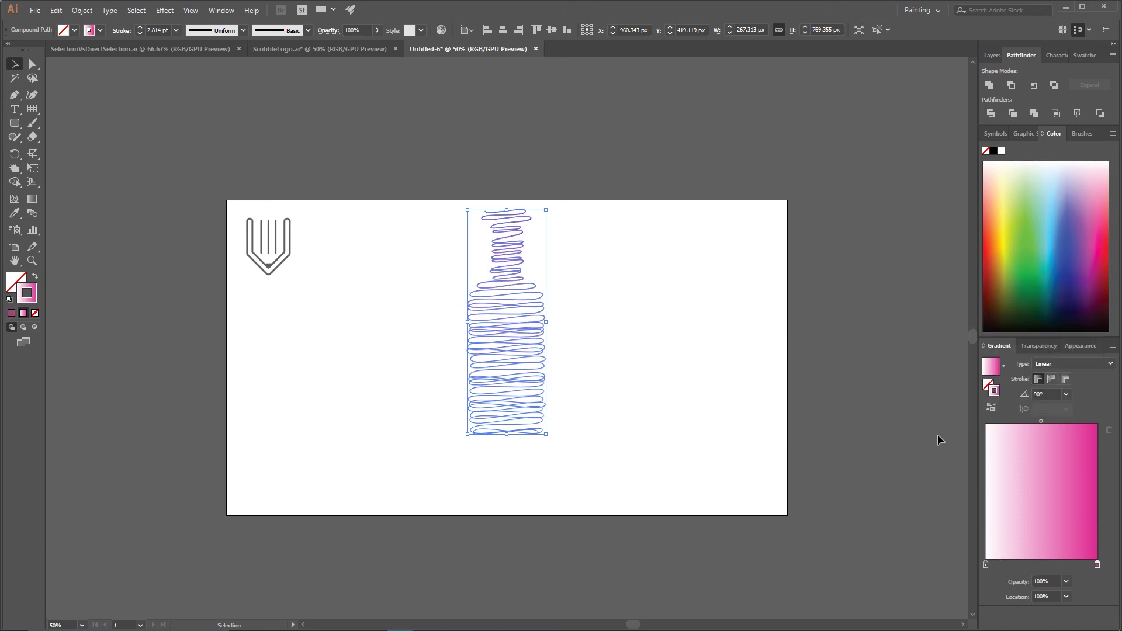
- Preview the white-to-pink gradient on the bottle, leaving the scribble selected
{"action": "left_click", "coordinate": [895, 417]}
{"action": "left_click", "coordinate": [516, 333]}
{"action": "left_click", "coordinate": [657, 341]}
{"action": "left_click", "coordinate": [494, 353]}
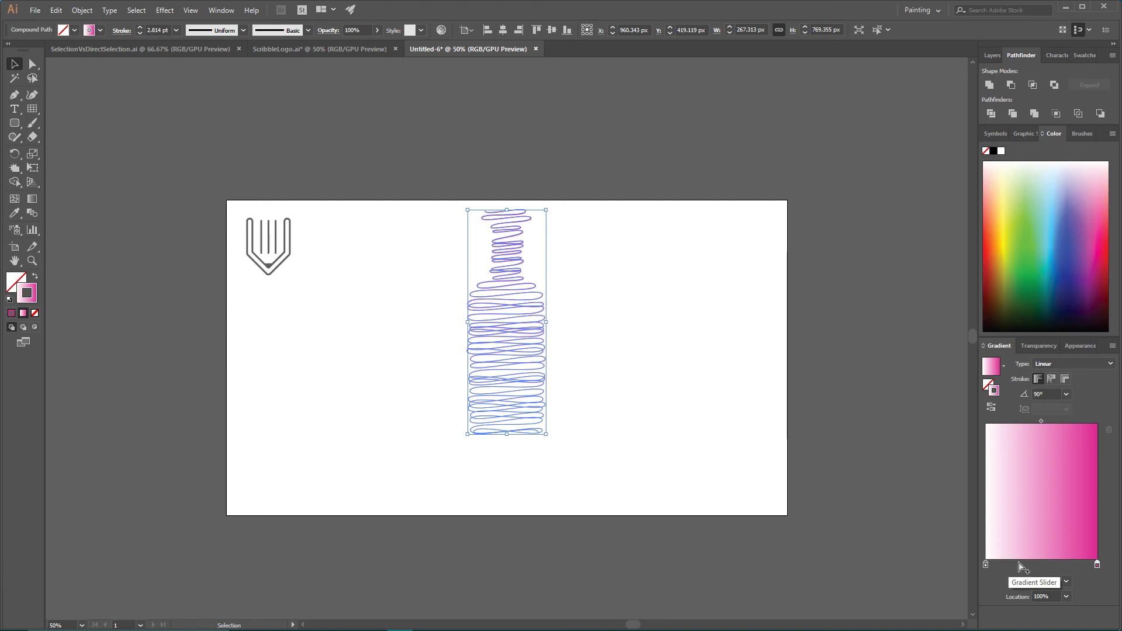
- Add a light pink (f5bfde) stop, delete the white stop, and move the pink stop to 0%
{"action": "left_click", "coordinate": [1019, 565]}
{"action": "left_click", "coordinate": [985, 565]}
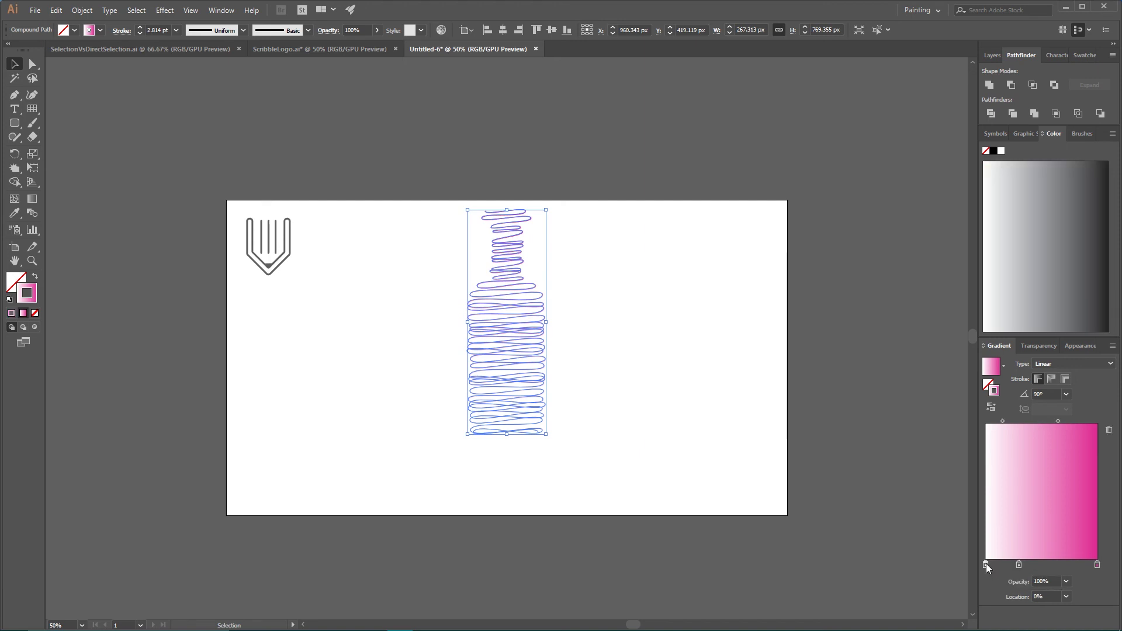
{"action": "left_click", "coordinate": [1108, 430]}
{"action": "left_click_drag", "start_coordinate": [1020, 565], "coordinate": [786, 580]}
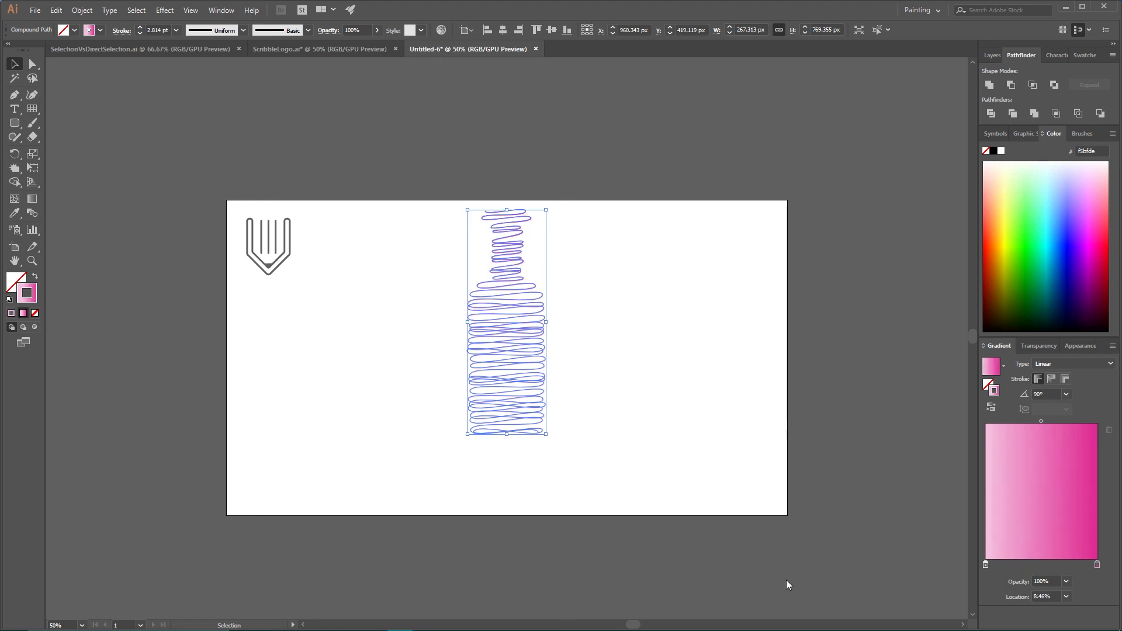
- Check the pale-to-deep pink gradient on the bottle, then switch to the horizontal Type tool
{"action": "left_click", "coordinate": [662, 391]}
{"action": "left_click", "coordinate": [545, 340]}
{"action": "left_click", "coordinate": [639, 310]}
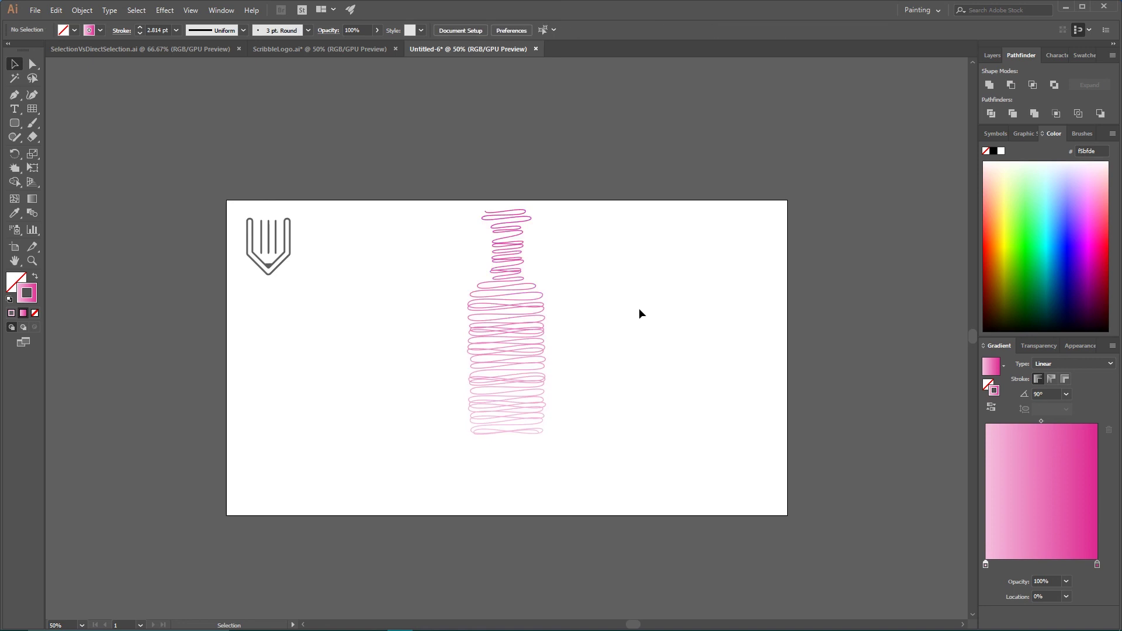
{"action": "left_click", "coordinate": [511, 429]}
{"action": "left_click", "coordinate": [509, 426]}
{"action": "left_click", "coordinate": [509, 427]}
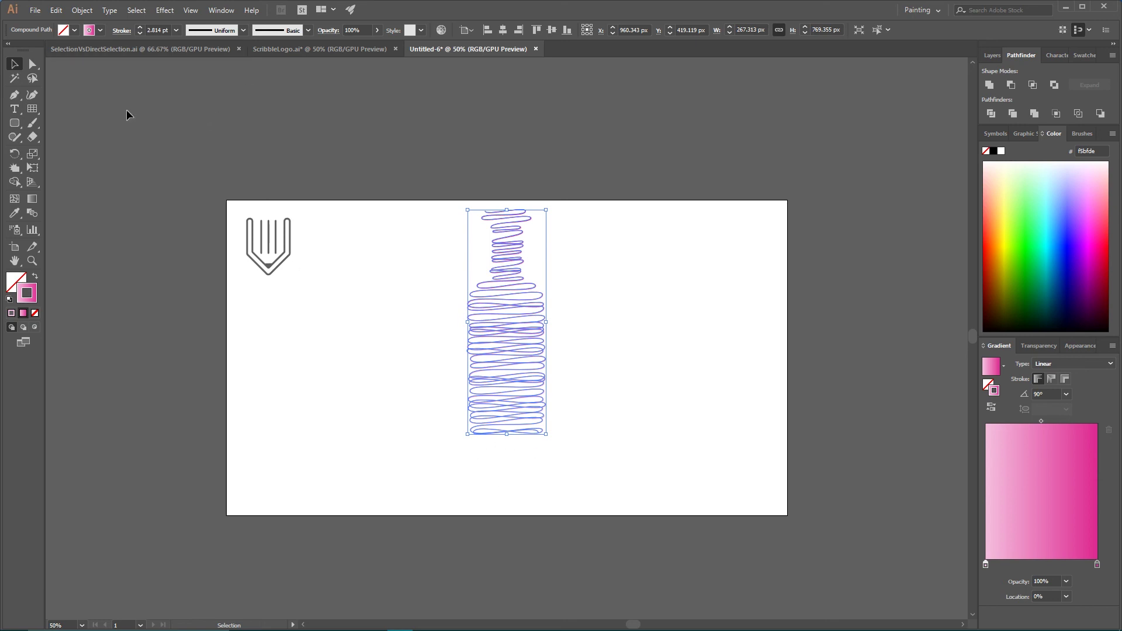
{"action": "left_click", "coordinate": [14, 111]}
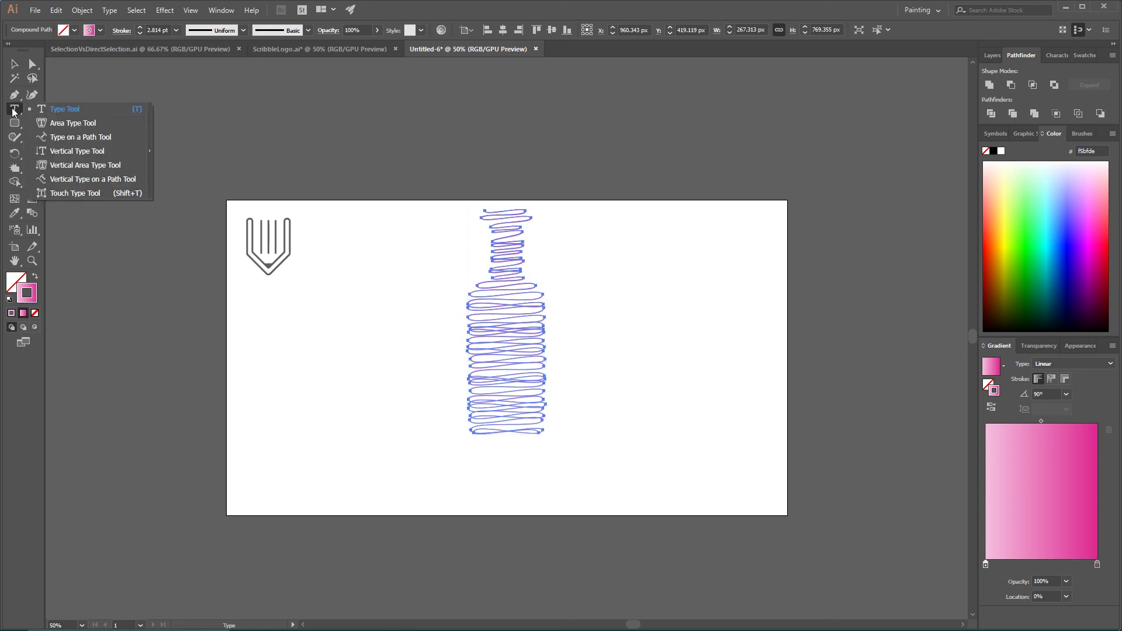
{"action": "left_click", "coordinate": [52, 109]}
- Type 'wine' below the bottle and scale the text up to about 108.67 pt
{"action": "left_click", "coordinate": [479, 456]}
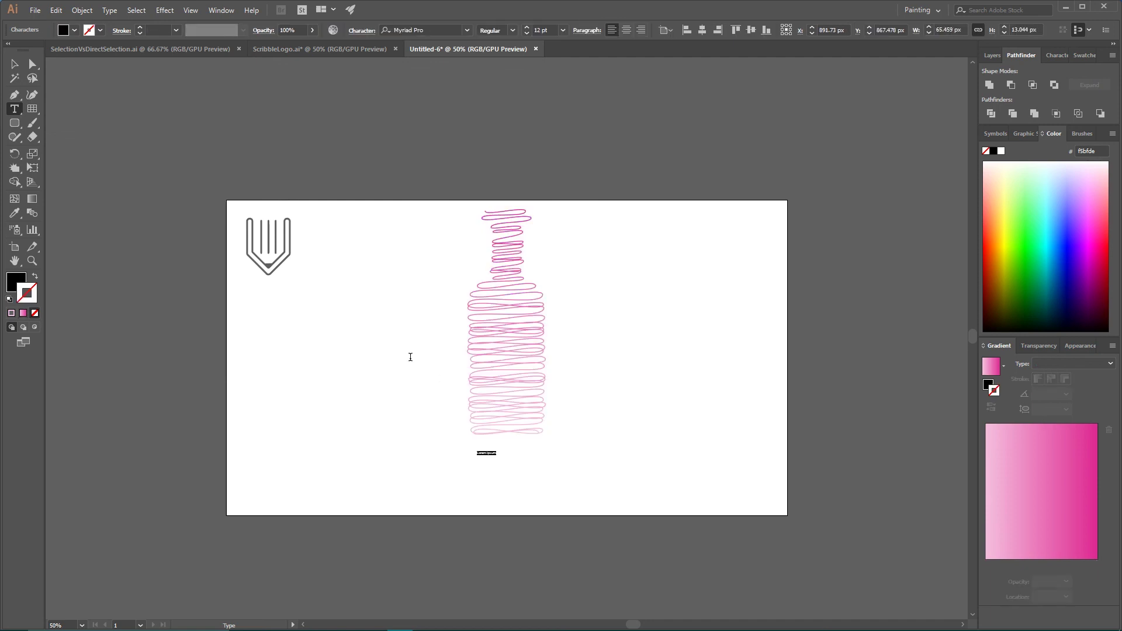
{"action": "type", "text": "B"}
{"action": "key", "text": "Escape"}
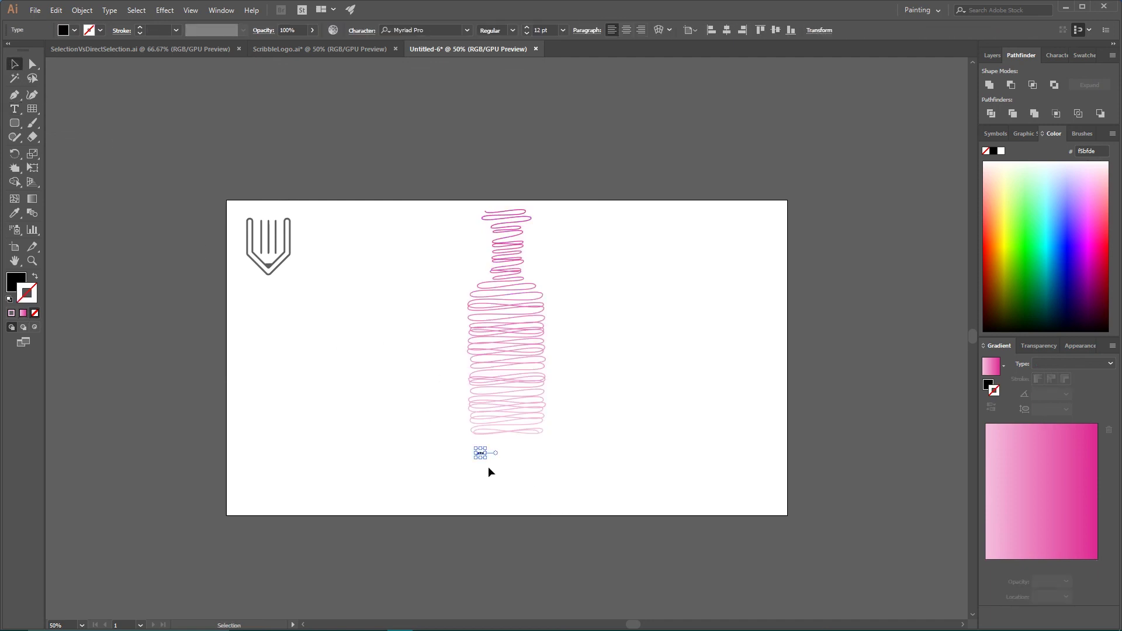
{"action": "left_click_drag", "start_coordinate": [485, 458], "coordinate": [521, 465]}
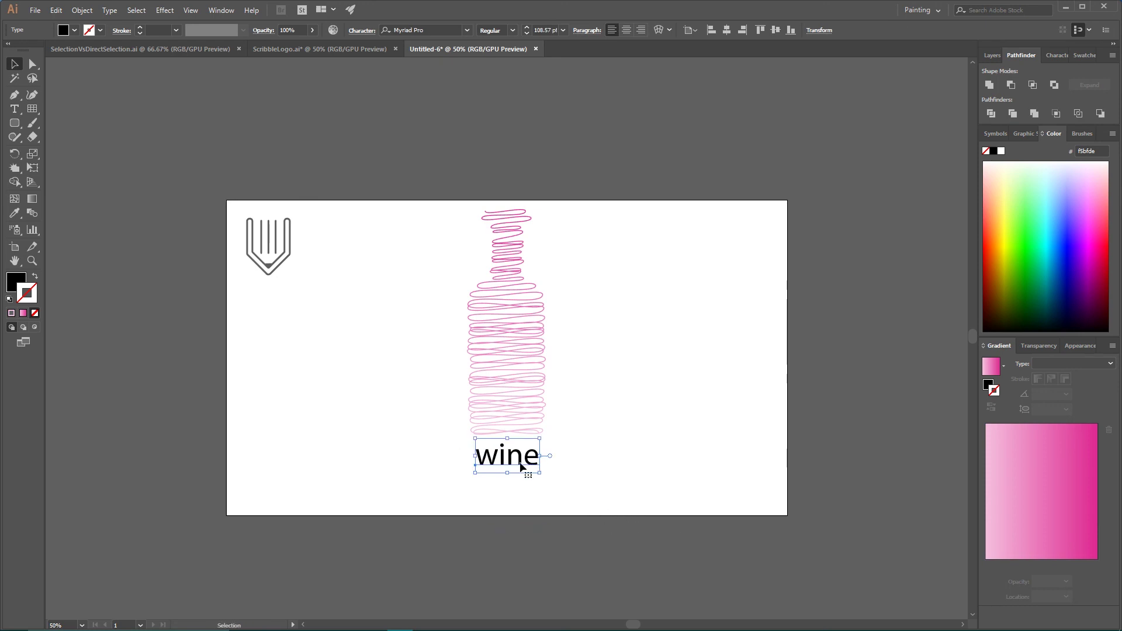
- Fill the word 'wine' with grey 6b6b6b and clear the font name field
{"action": "double_click", "coordinate": [19, 282]}
{"action": "left_click_drag", "start_coordinate": [694, 263], "coordinate": [675, 259]}
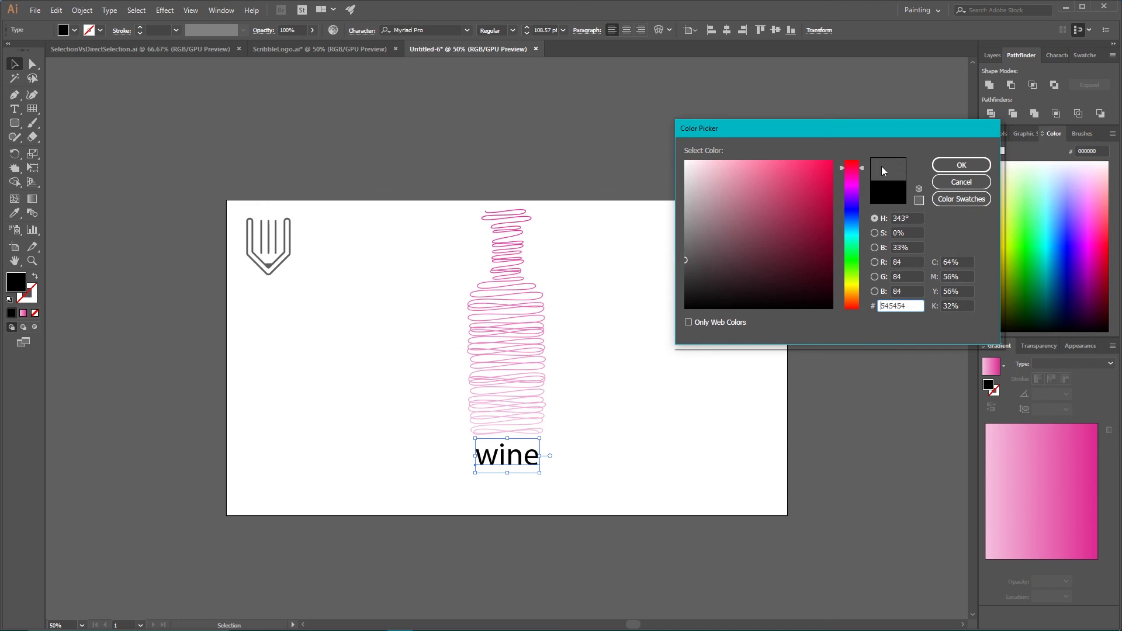
{"action": "left_click_drag", "start_coordinate": [691, 245], "coordinate": [681, 246]}
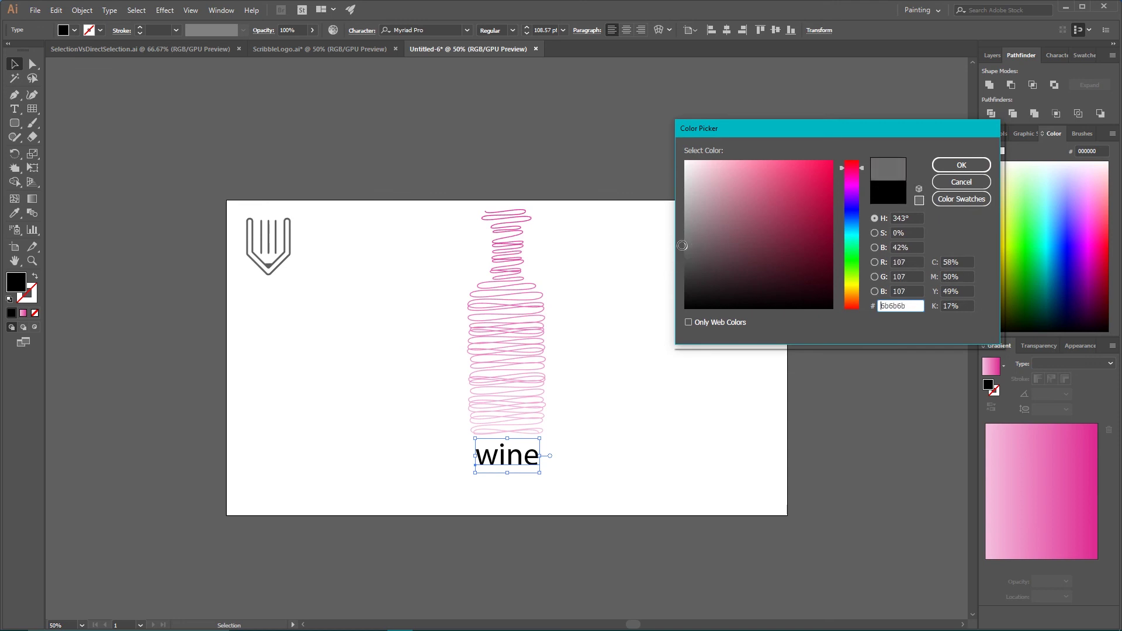
{"action": "left_click", "coordinate": [939, 171]}
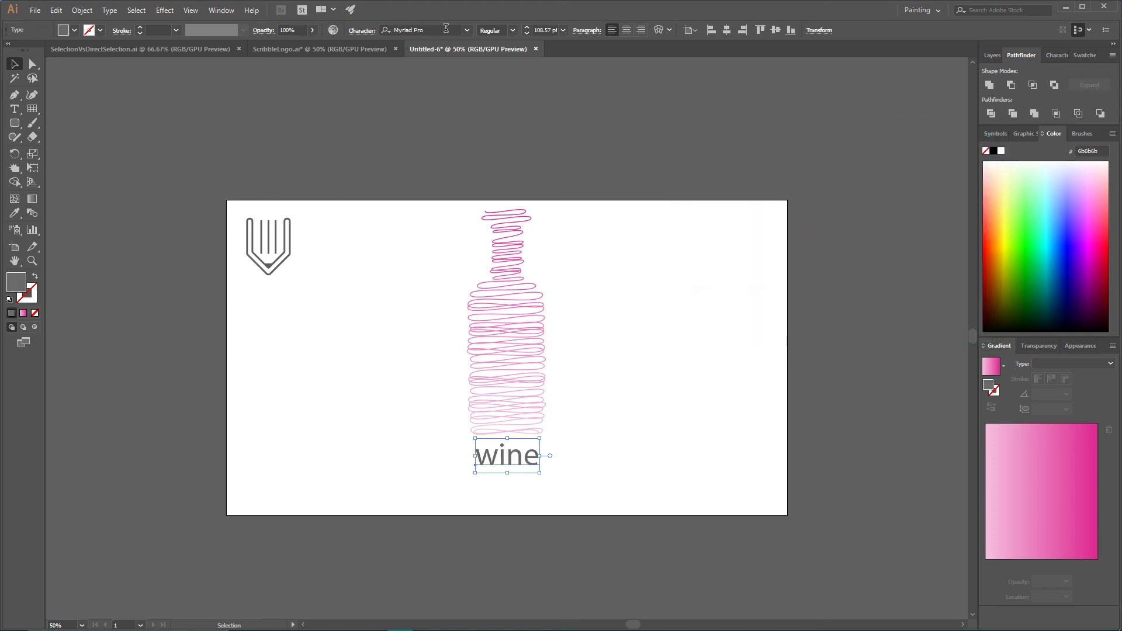
{"action": "left_click", "coordinate": [445, 28]}
{"action": "key", "text": "BackSpace"}
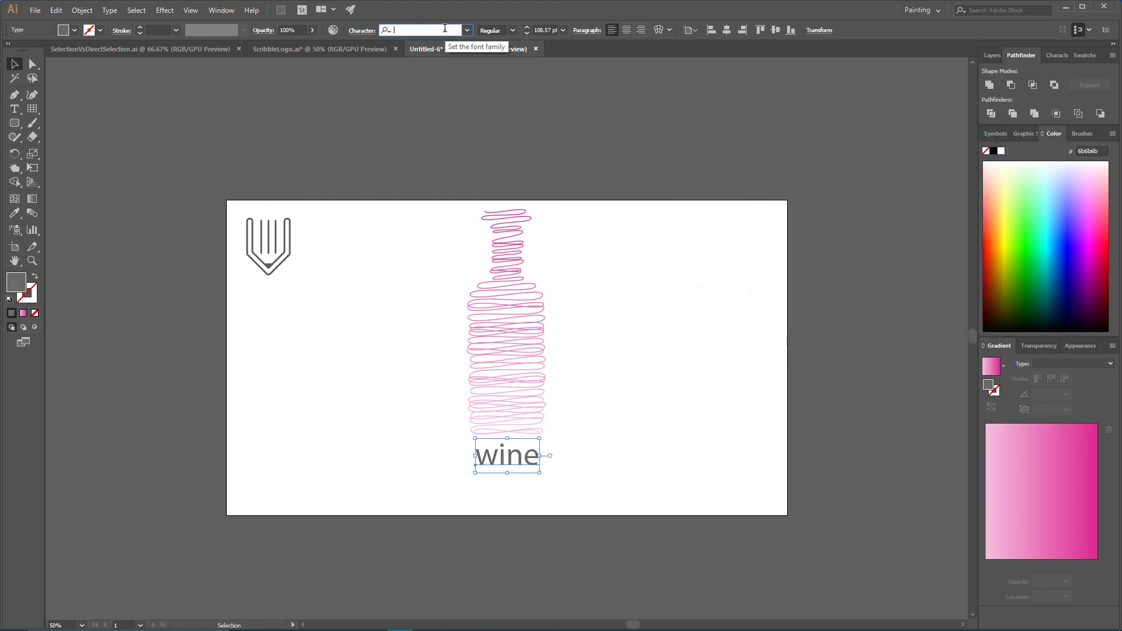
- Set 'wine' in Gabriola, enlarge it, and marquee-select it together with the bottle
{"action": "type", "text": "ga"}
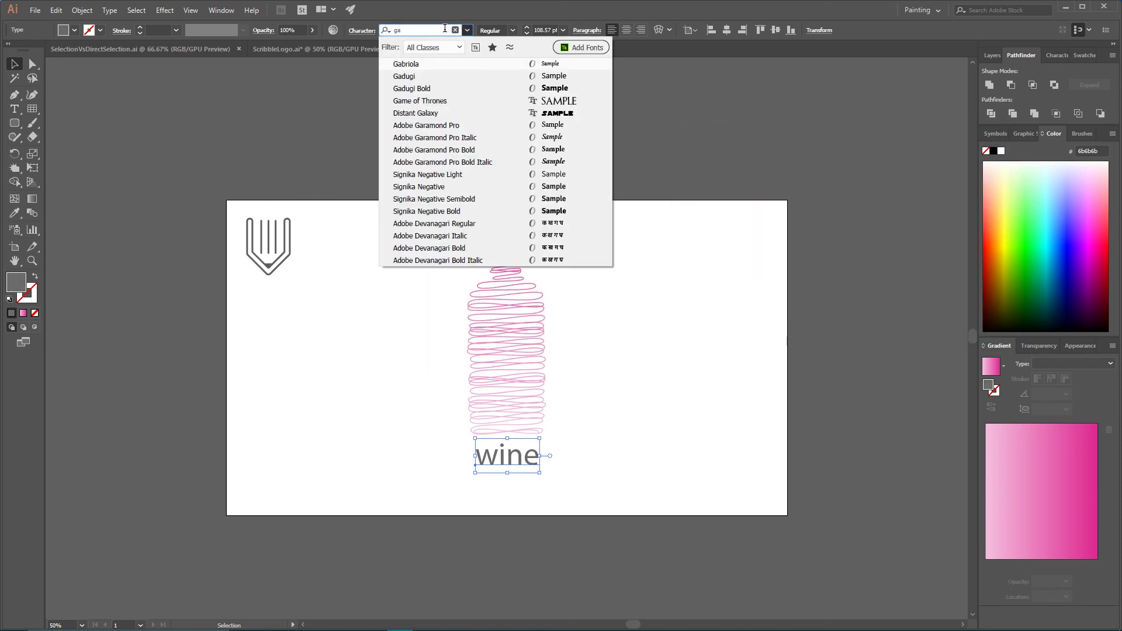
{"action": "type", "text": "brio"}
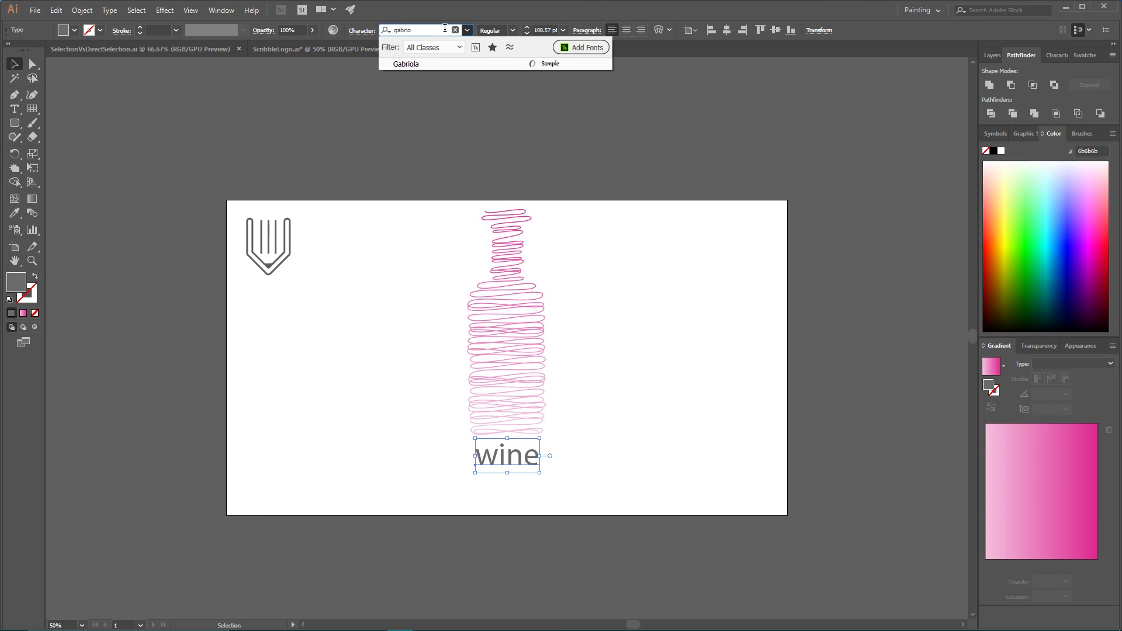
{"action": "left_click", "coordinate": [419, 63]}
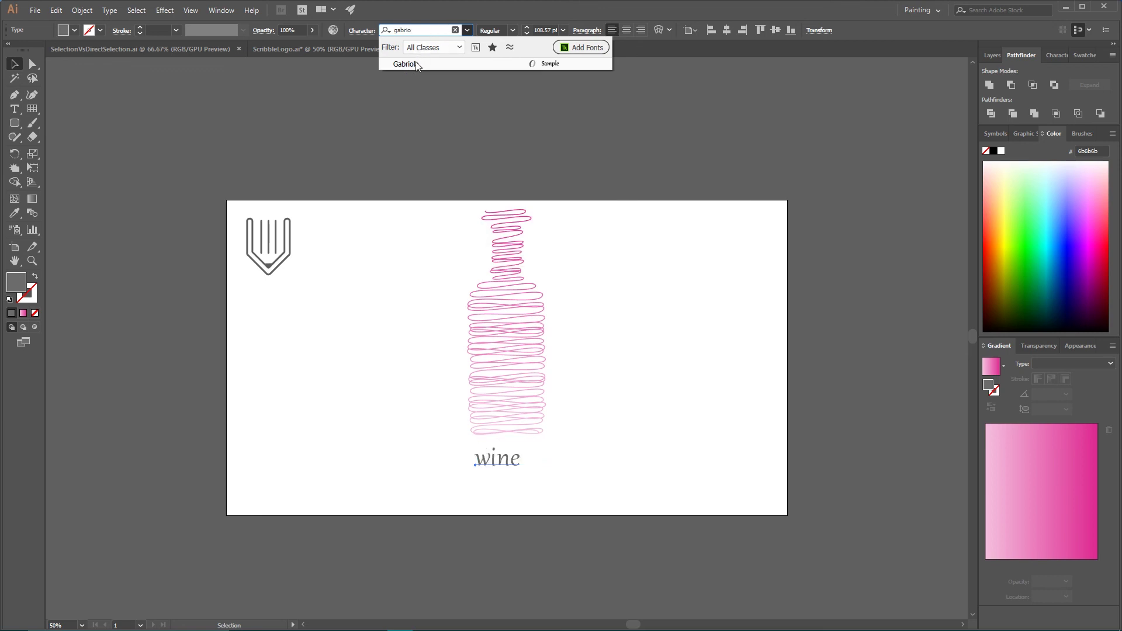
{"action": "left_click", "coordinate": [517, 445], "text": "shift"}
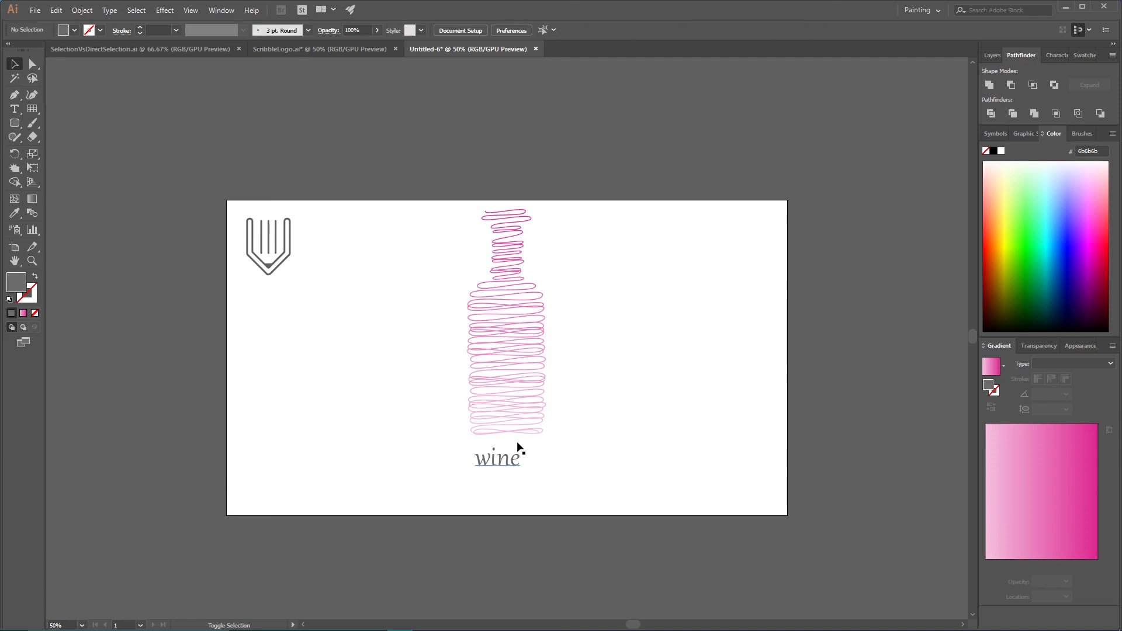
{"action": "left_click", "coordinate": [520, 451], "text": "shift"}
{"action": "mouse_move", "coordinate": [519, 441]}
{"action": "left_mouse_down"}
{"action": "mouse_move", "coordinate": [563, 393]}
{"action": "mouse_move", "coordinate": [532, 427]}
{"action": "left_mouse_up"}
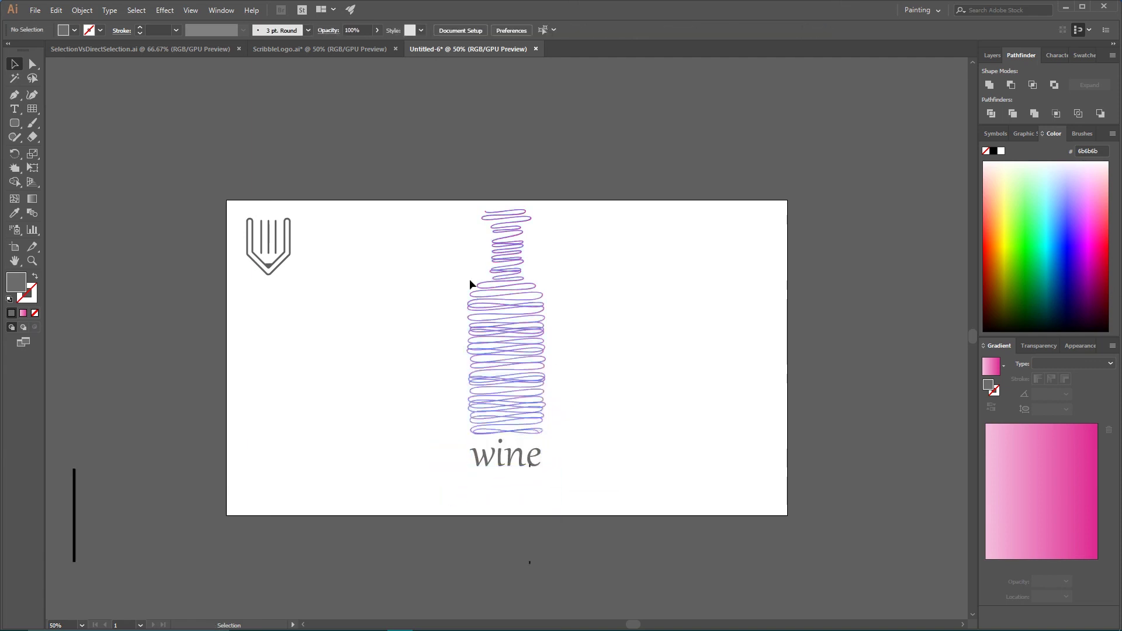
{"action": "mouse_move", "coordinate": [573, 493]}
{"action": "left_mouse_down"}
{"action": "mouse_move", "coordinate": [521, 316]}
{"action": "mouse_move", "coordinate": [545, 333]}
{"action": "left_mouse_up"}
- Move the selected bottle and 'wine' label down and right, nearer the artboard centre
{"action": "left_click", "coordinate": [608, 306]}
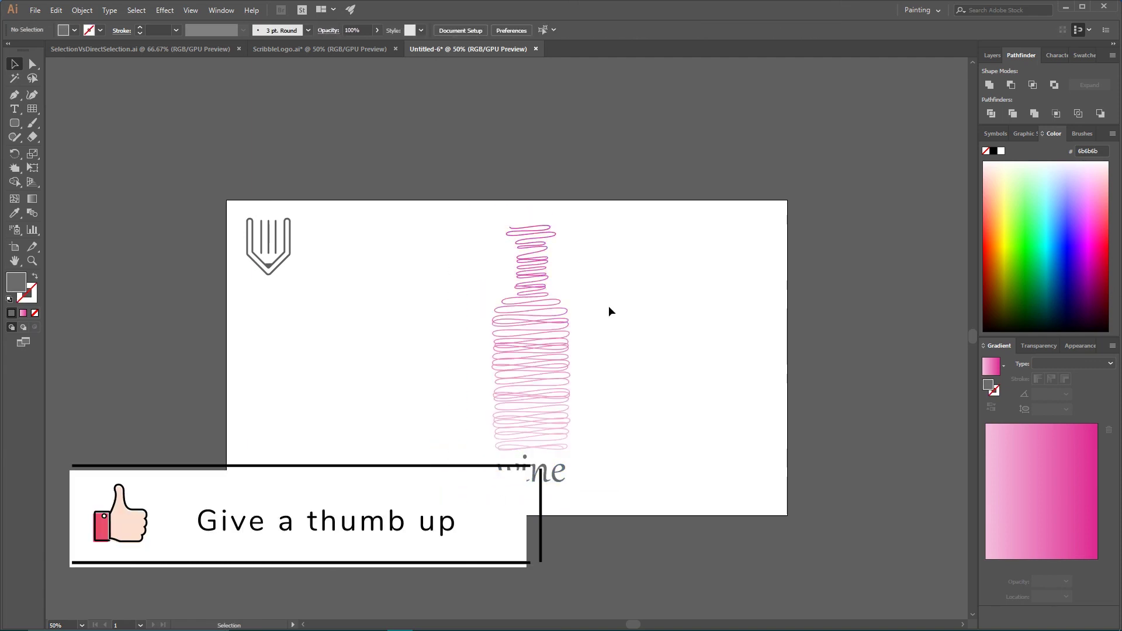